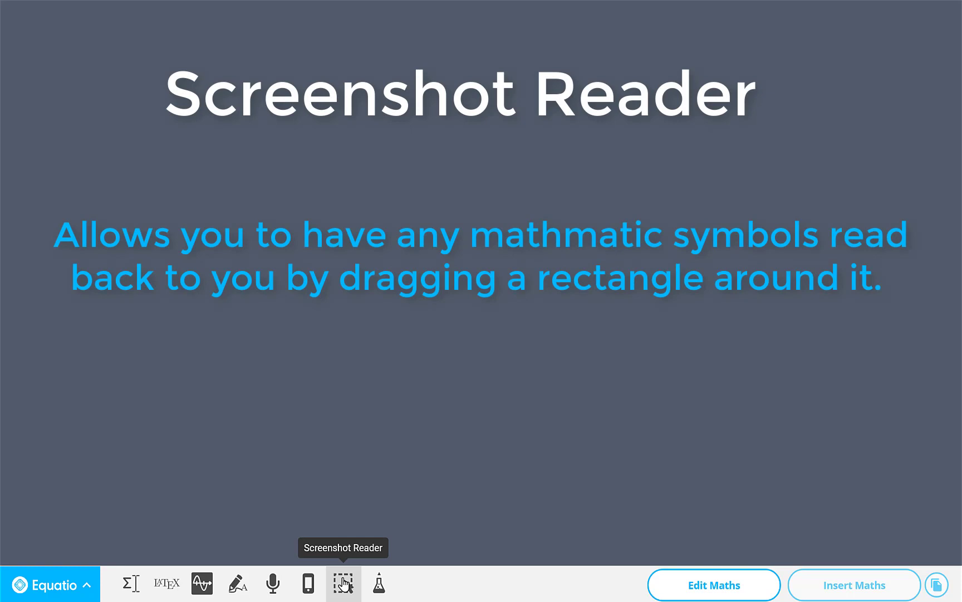
Open the Equatio options and view the Premium licence and activation settings
left_click(344, 583)
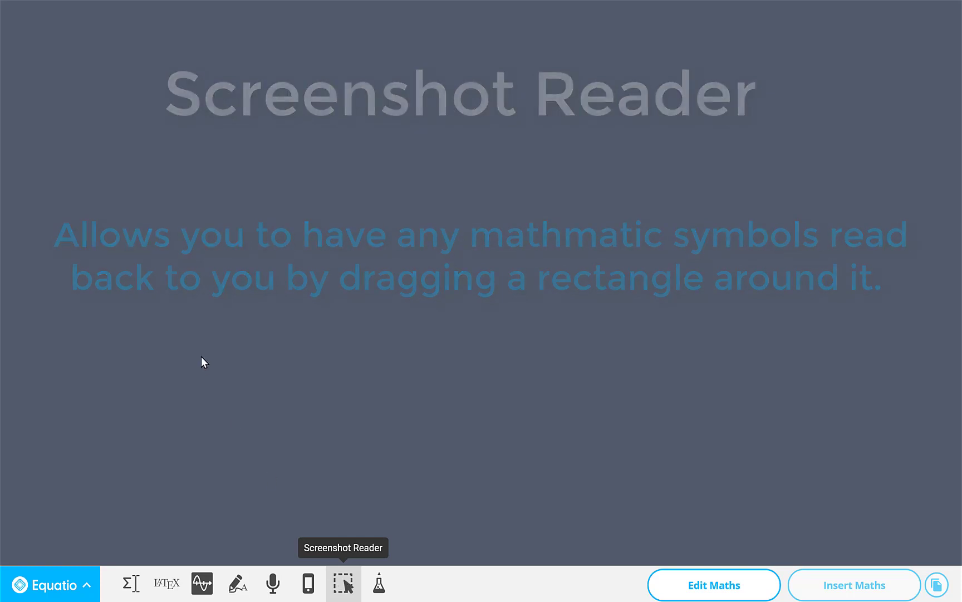
left_click(62, 573)
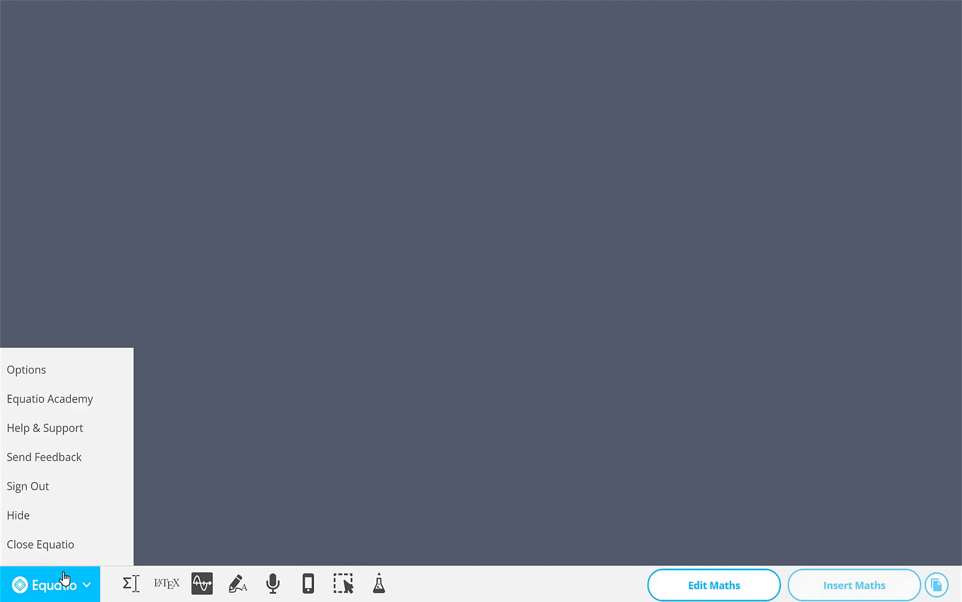
left_click(36, 372)
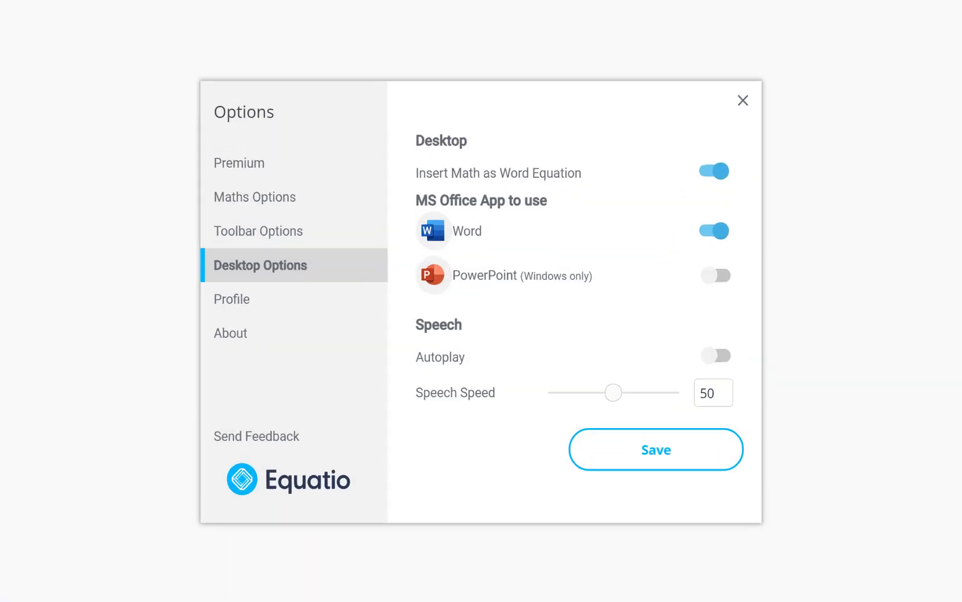
left_click(186, 135)
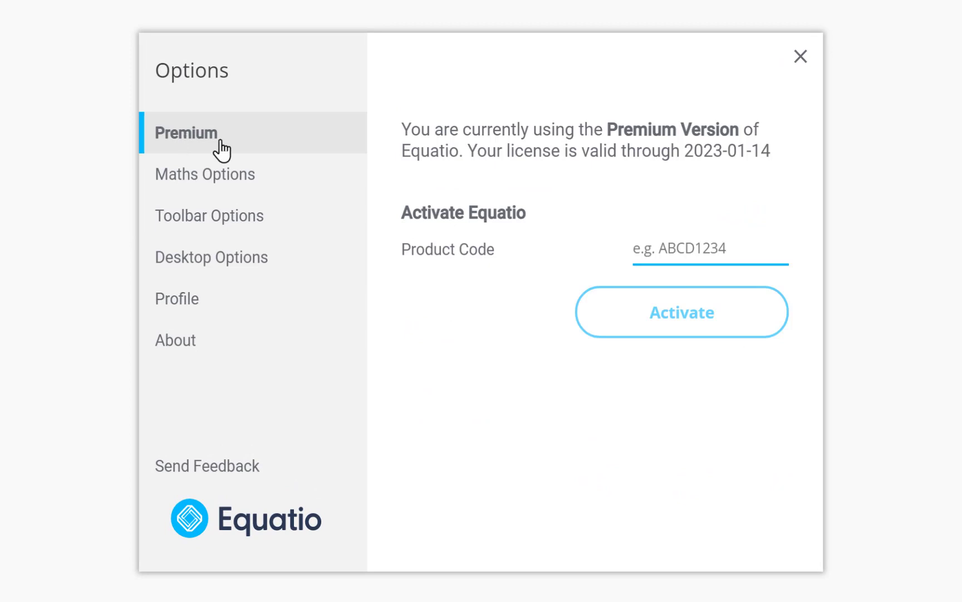
Turn on Chemistry and Formulas prediction in the Maths options, alongside Maths prediction
left_click(207, 167)
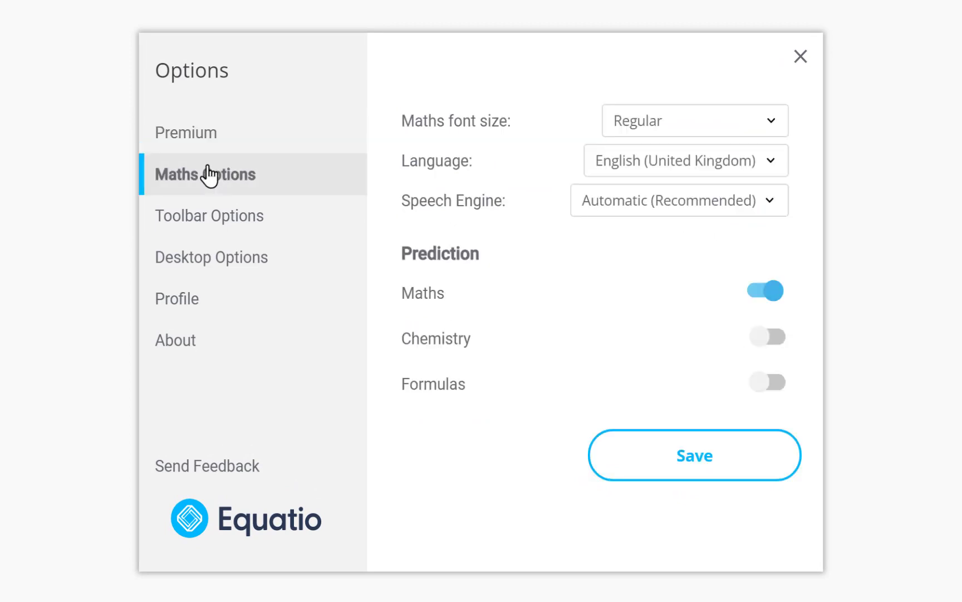
left_click(777, 341)
left_click(779, 384)
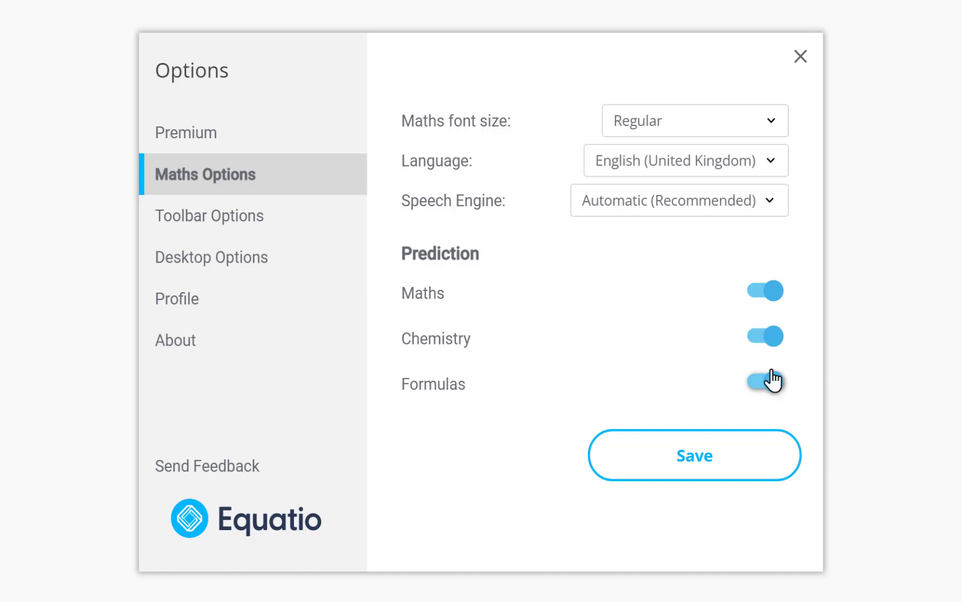
left_click(757, 346)
left_click(757, 387)
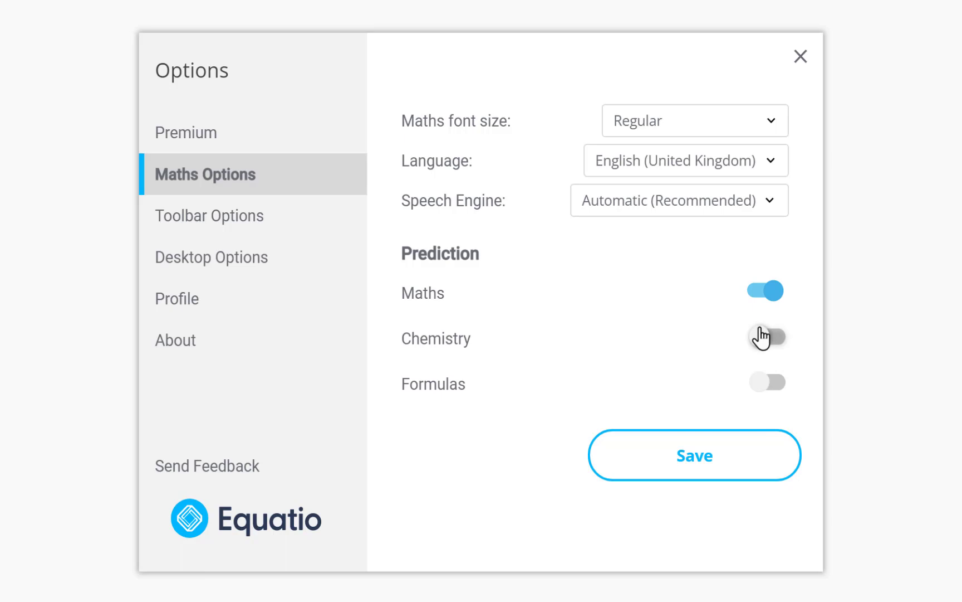
left_click(776, 341)
left_click(779, 385)
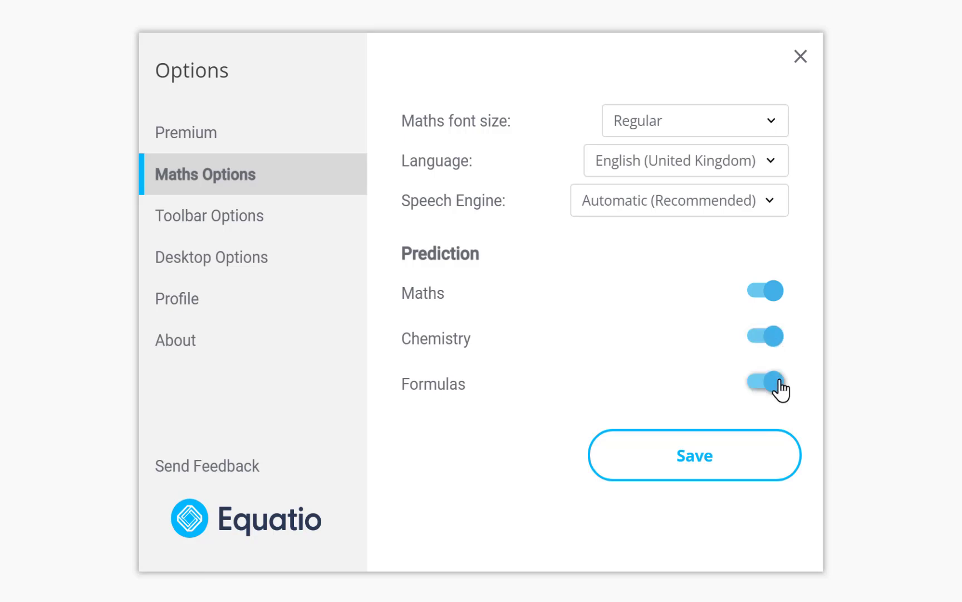
Switch the Equatio Mobile feature off and back on in the toolbar options
left_click(191, 224)
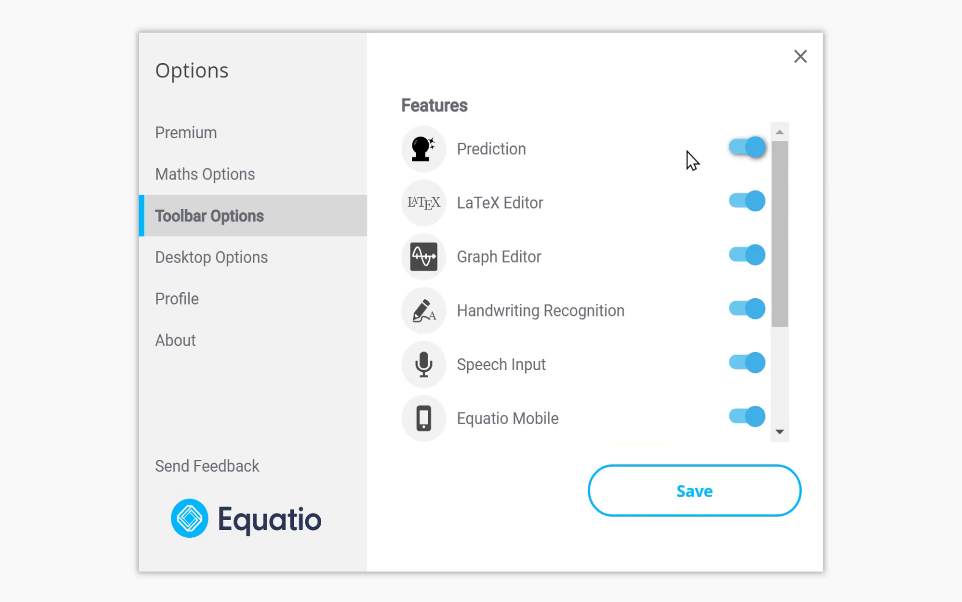
left_click(743, 419)
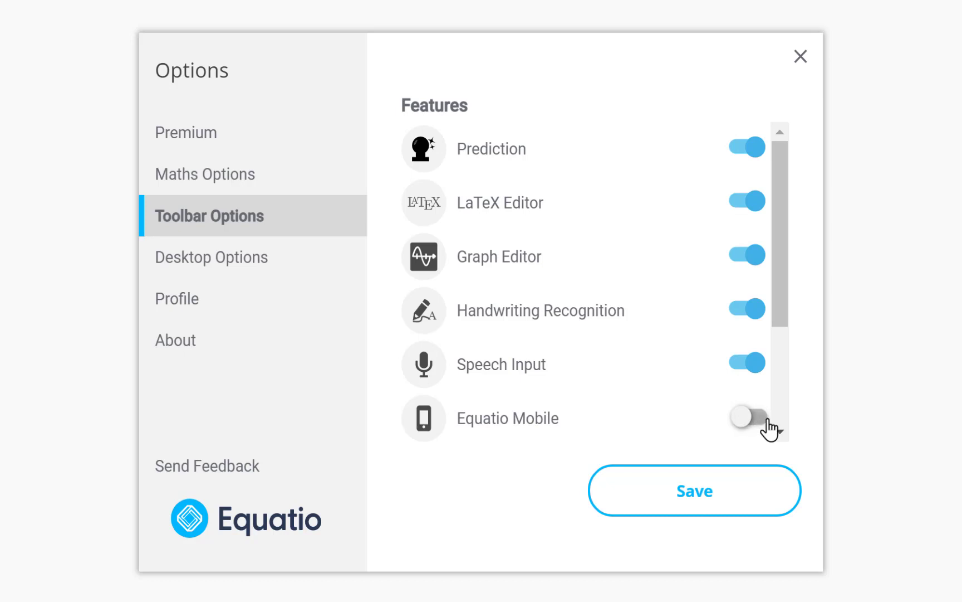
left_click(767, 419)
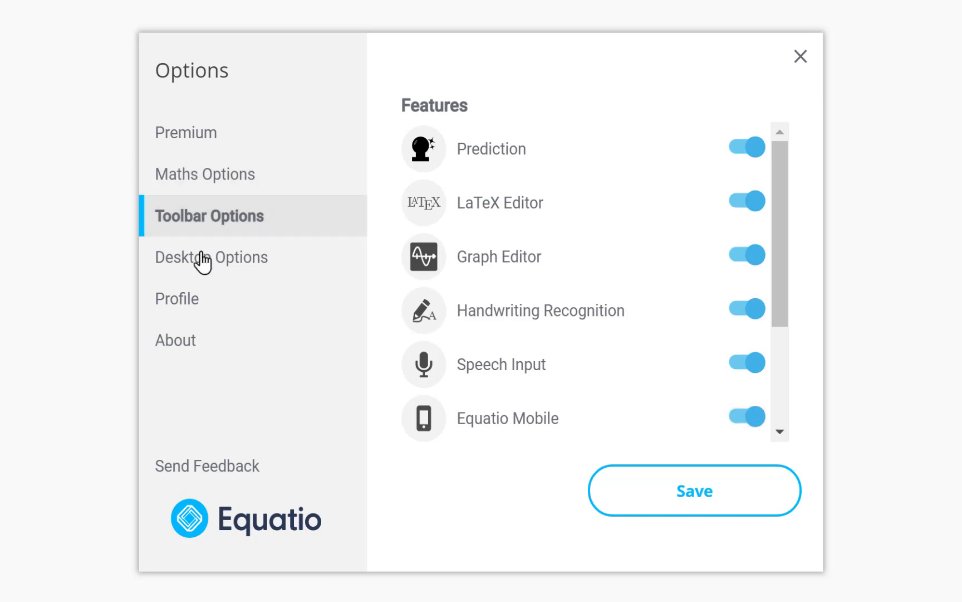
In the desktop options, switch the MS Office app to PowerPoint and back to Word, and save the options
left_click(194, 279)
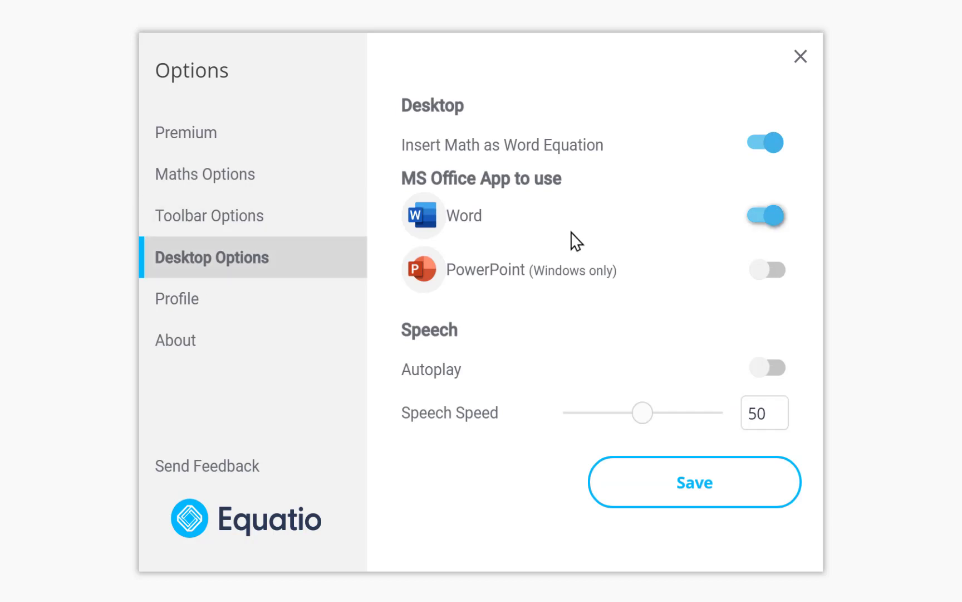
left_click(775, 275)
left_click(777, 219)
left_click(655, 466)
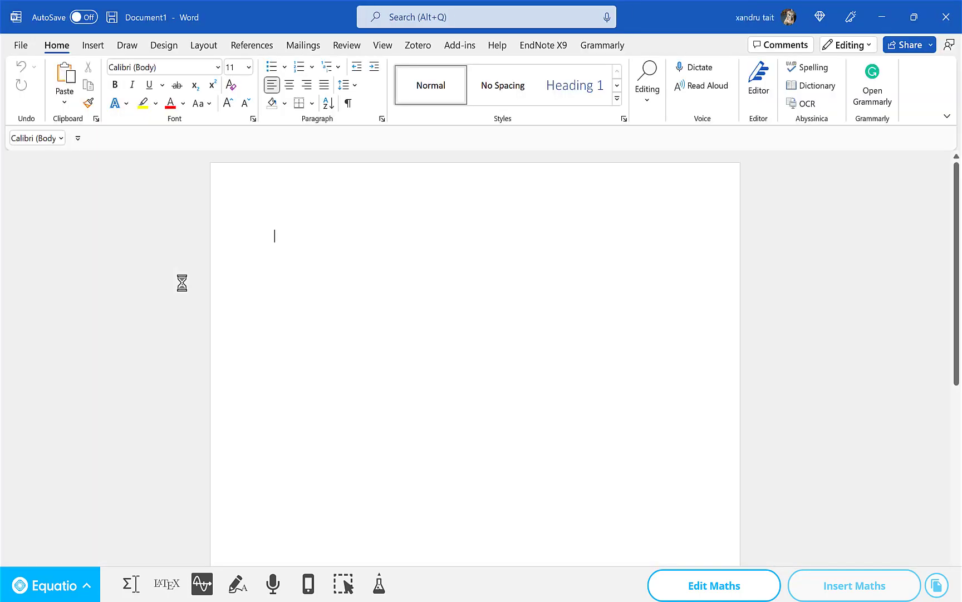
Open the Equatio prediction editor over the blank Word document and enter 6000 followed by the predicted Divide symbol
right_click(183, 283)
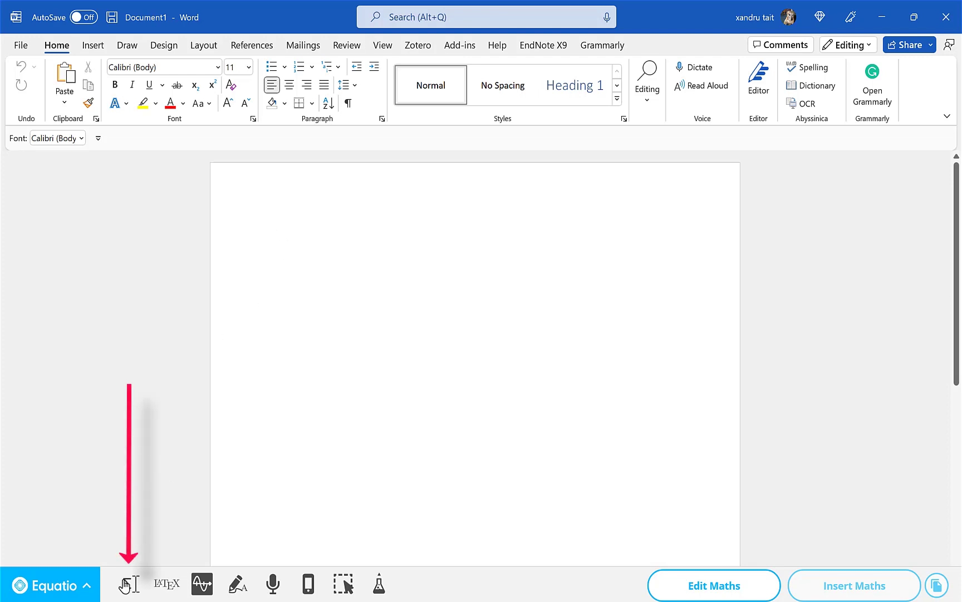
left_click(132, 593)
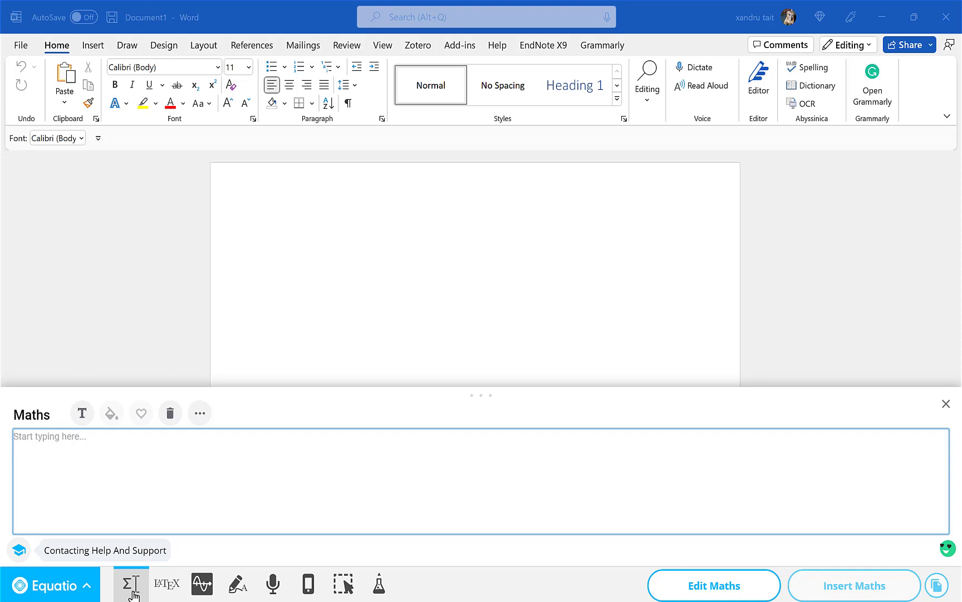
type("6000")
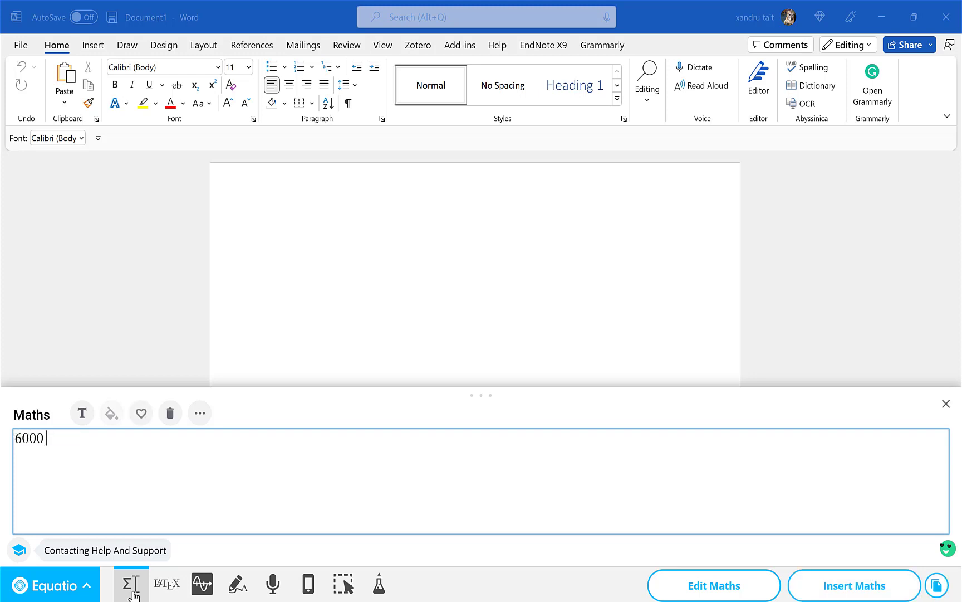
type(" di")
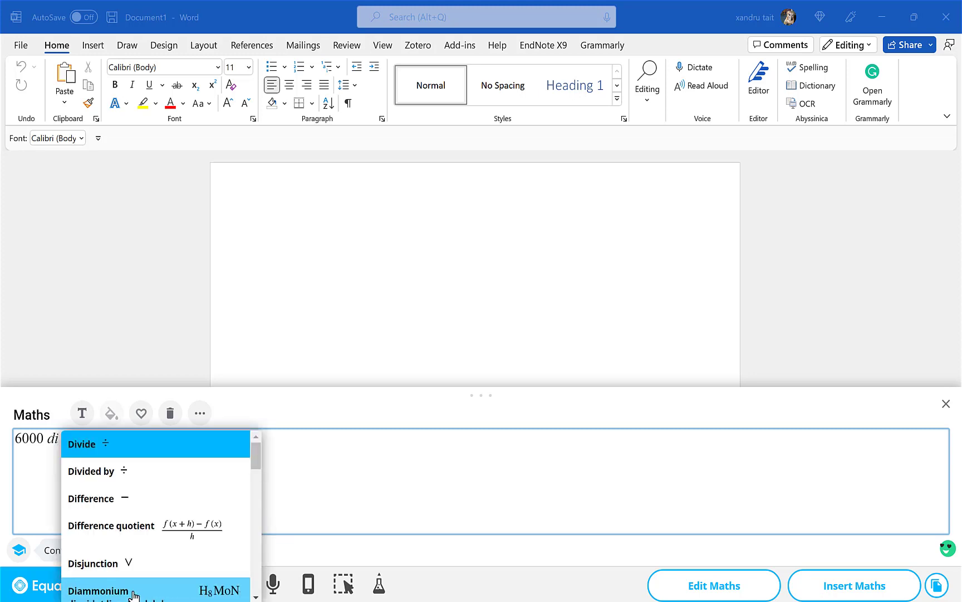
scroll(134, 595, "down", 10)
scroll(134, 595, "up", 10)
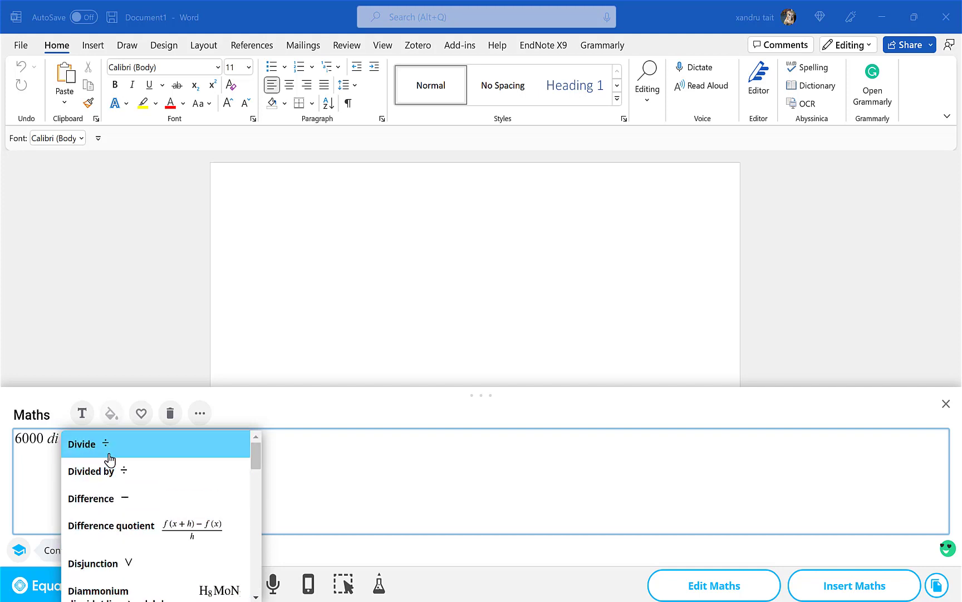
left_click(99, 444)
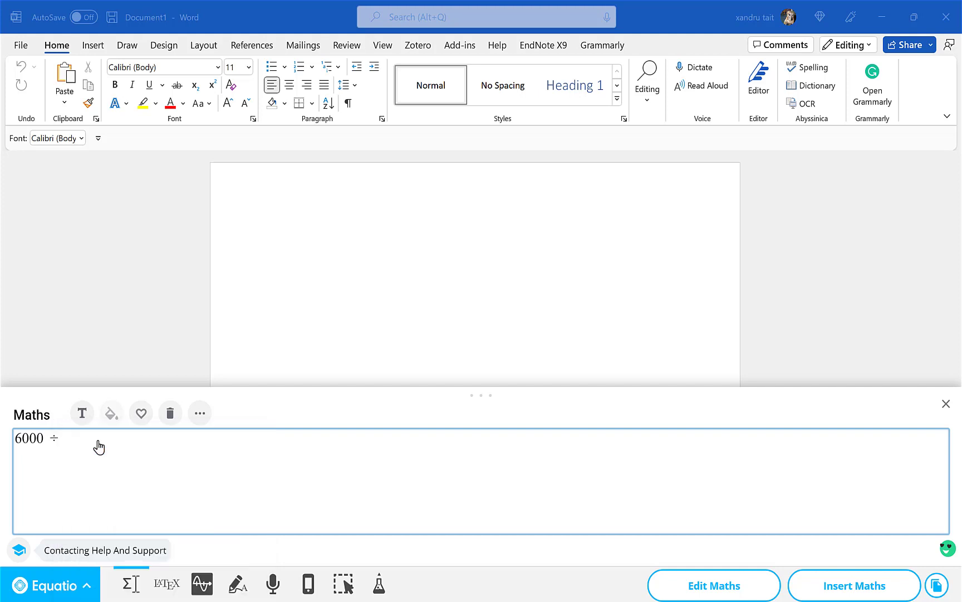
Continue the equation with 678, the predicted Plus symbol and the predicted Quadratic formula
type("678 pl")
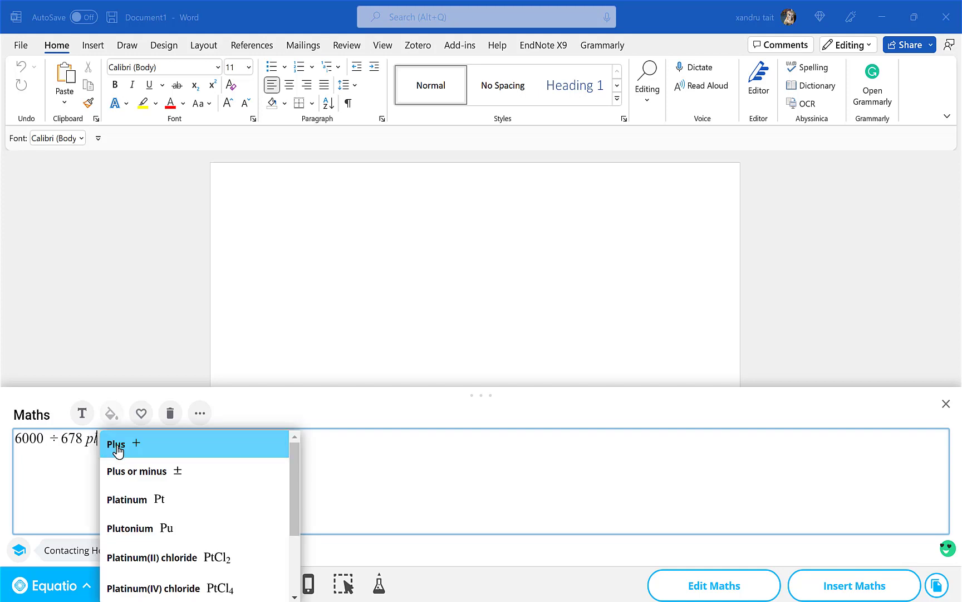
left_click(116, 449)
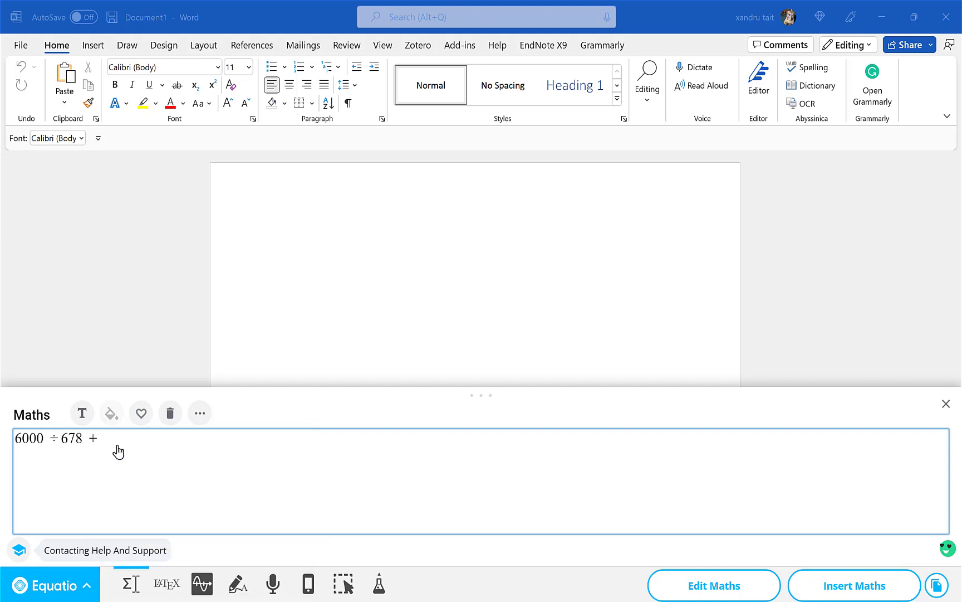
type("qua")
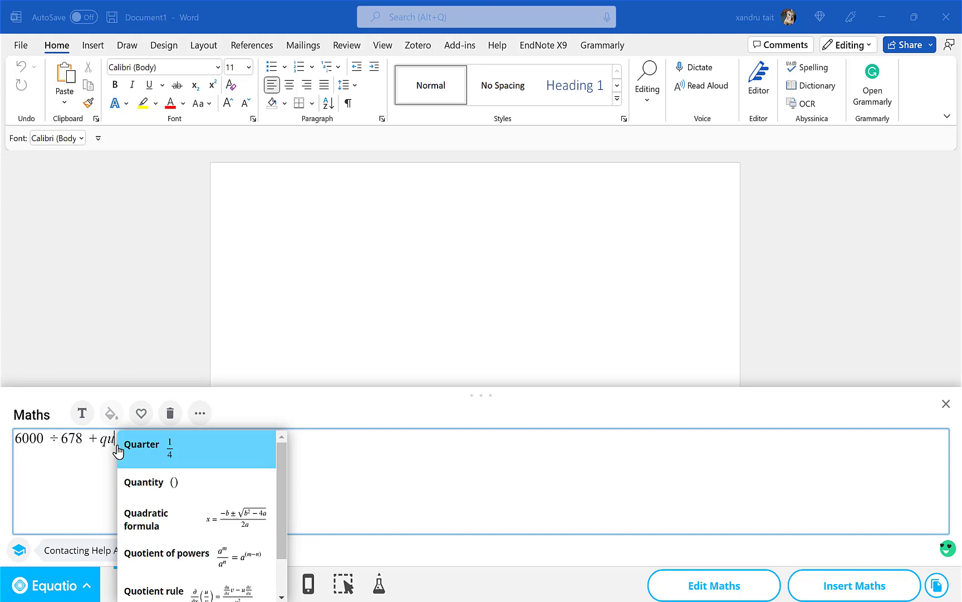
type("d")
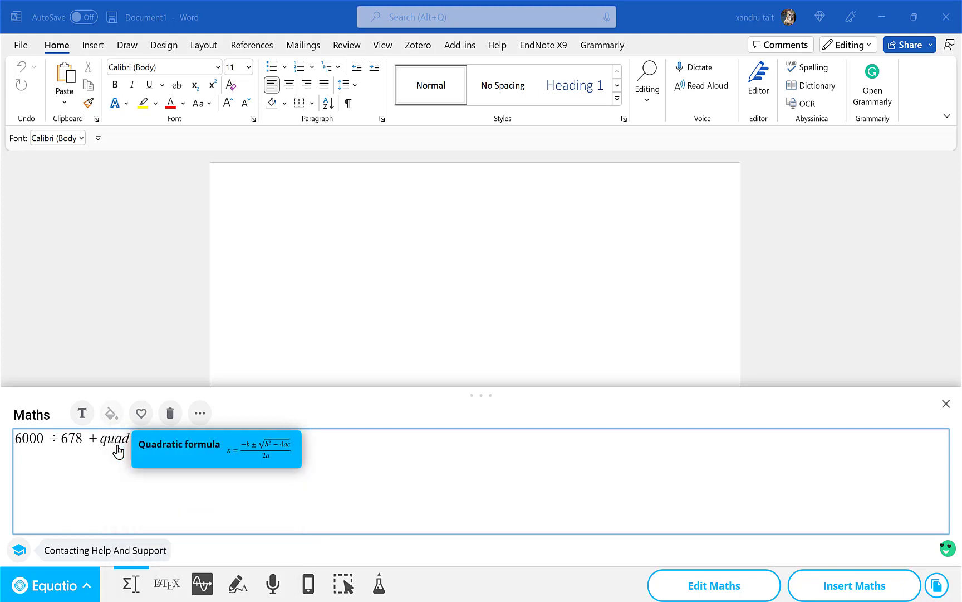
left_click(164, 457)
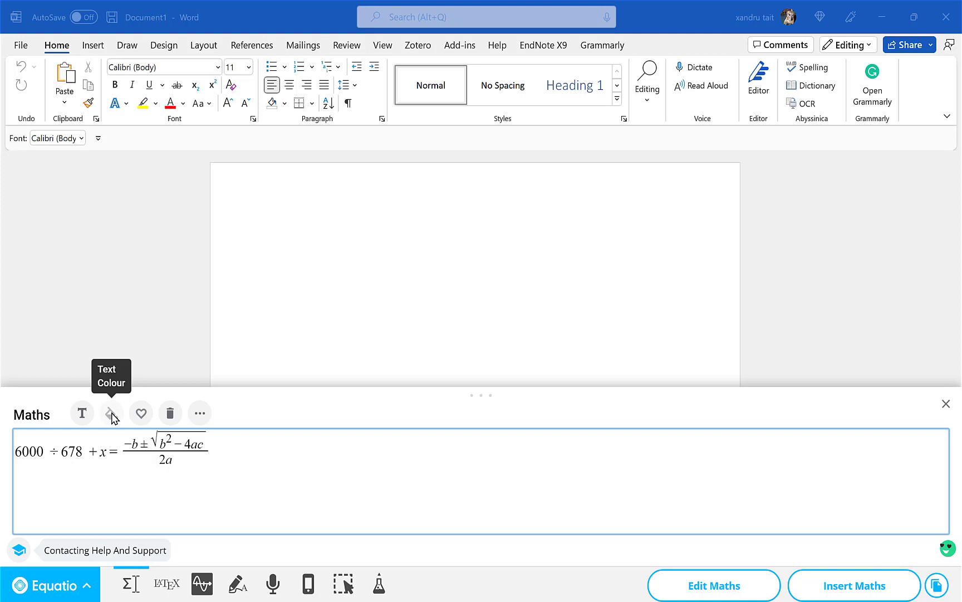
Save the equation as a favourite named Tester
left_click(141, 414)
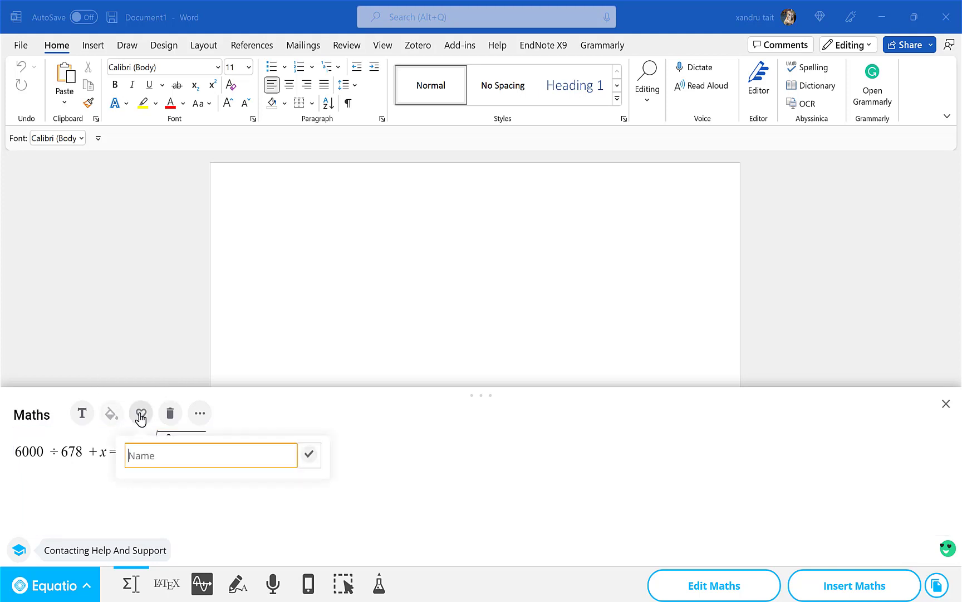
type("Tester")
left_click(310, 455)
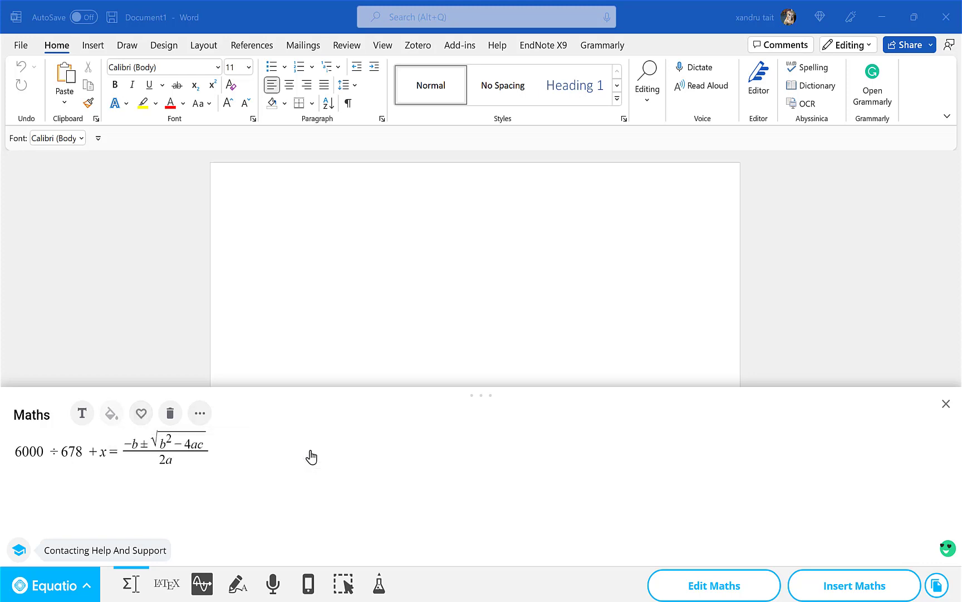
View the maths editor's additional formatting and symbol options and its General search, and return to the equation
left_click(200, 415)
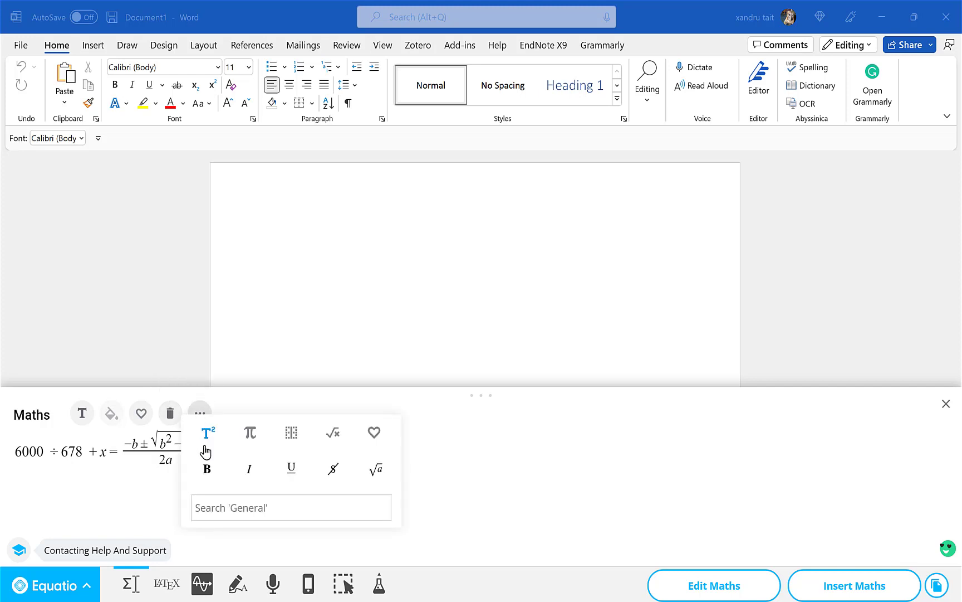
left_click(266, 502)
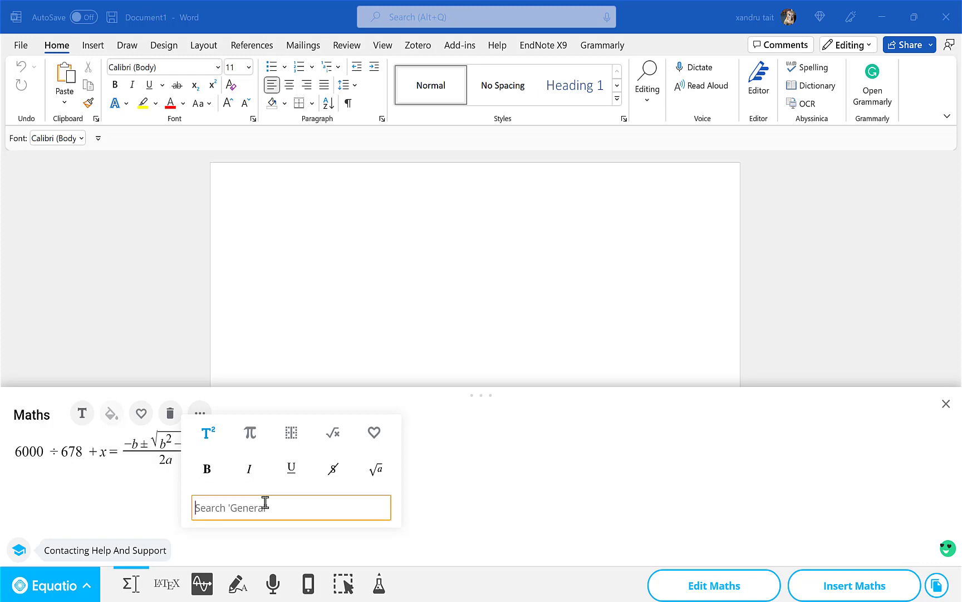
left_click(451, 448)
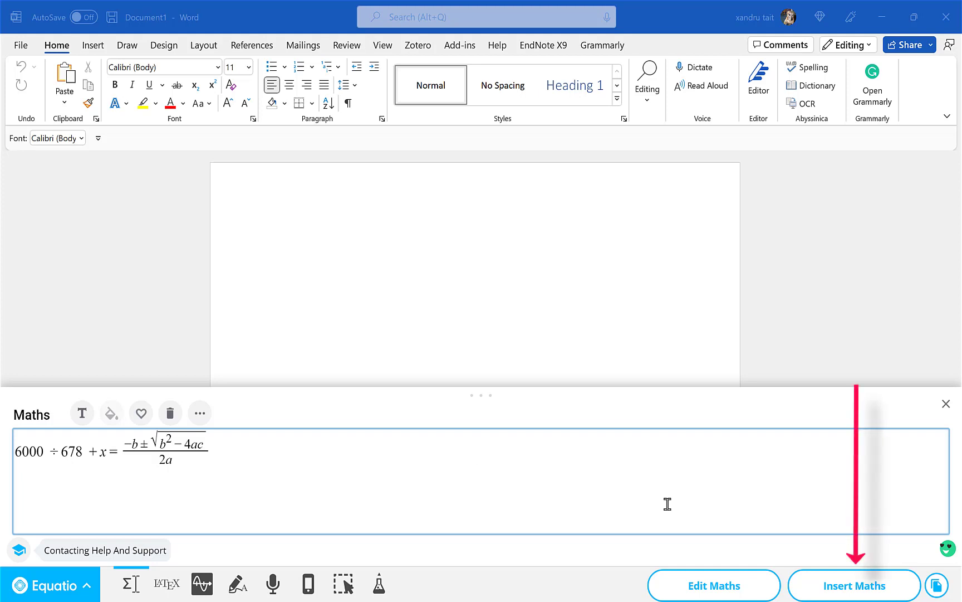
Insert the equation into the Word document and delete the extra spacing after 6000 and after 678
left_click(842, 583)
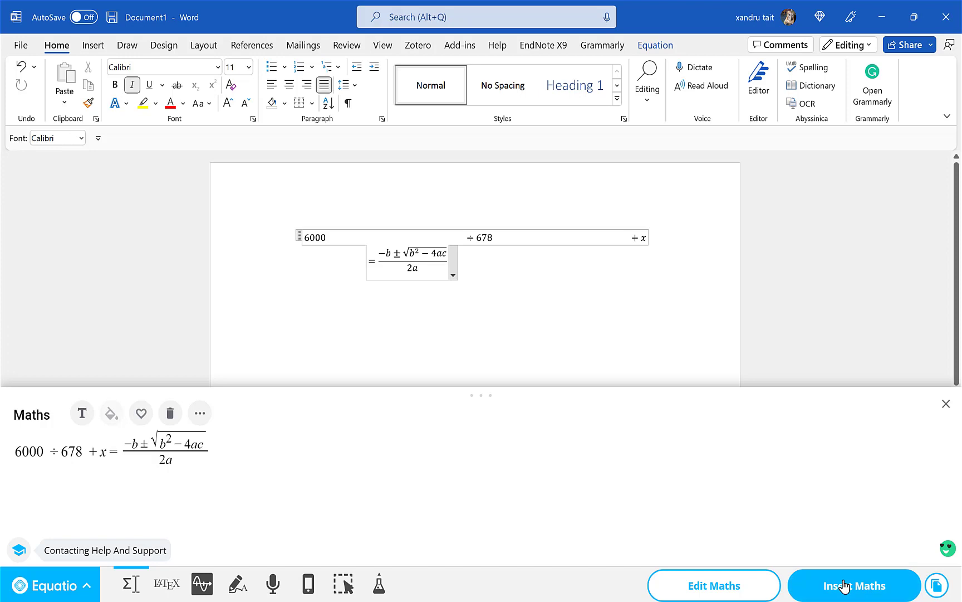
left_click(337, 237)
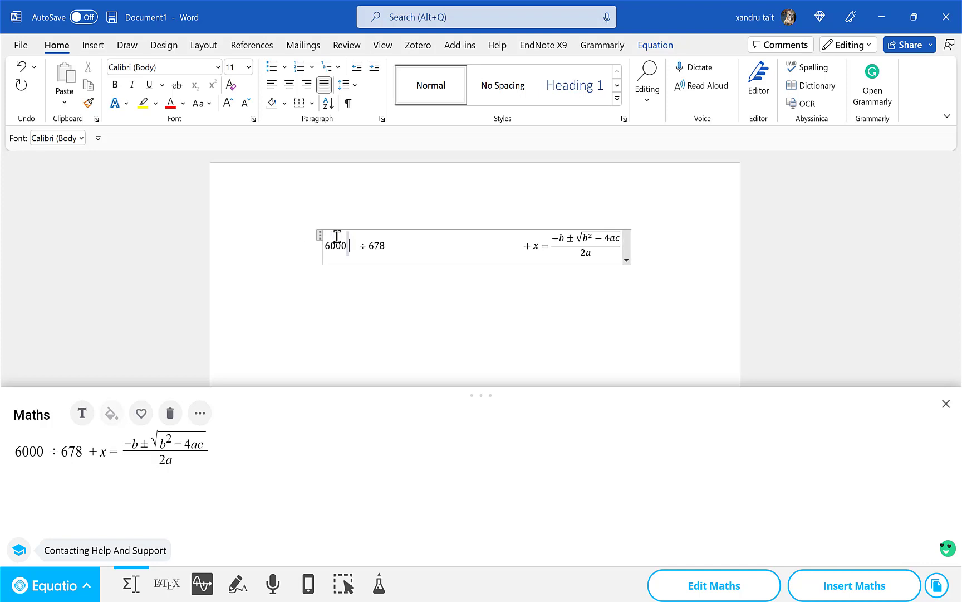
left_click(415, 247)
key("Delete")
key("Delete")
key("Delete")
key("Delete")
key("Delete")
key("Delete")
key("Delete")
key("Delete")
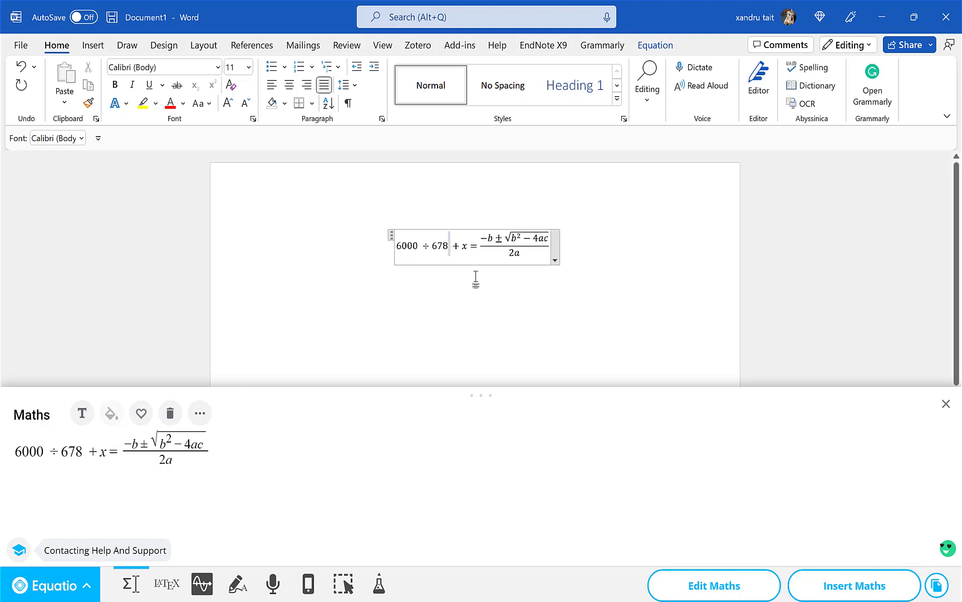
Edit the first number of the equation in the Word document to 60900
left_click(539, 304)
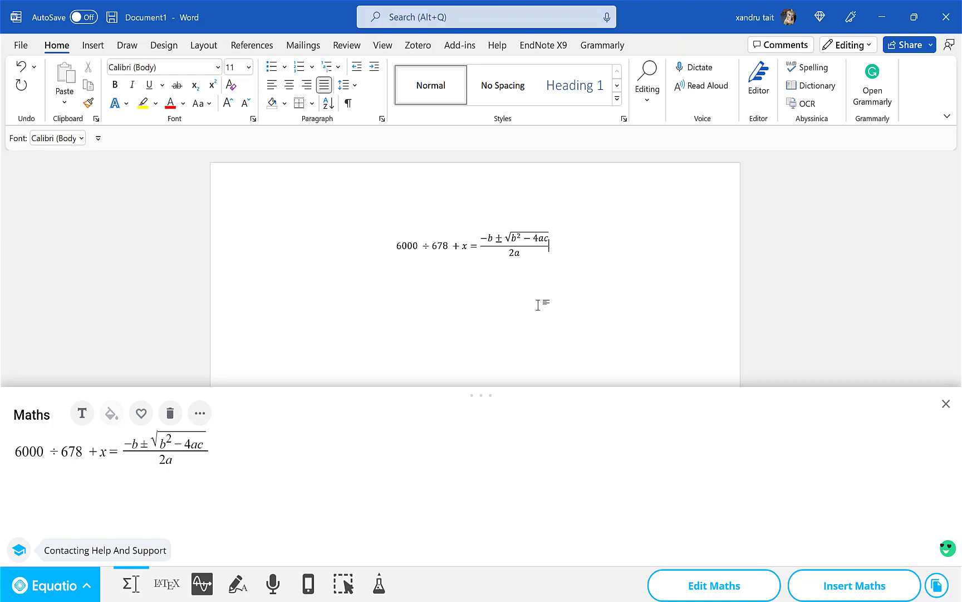
left_click(405, 246)
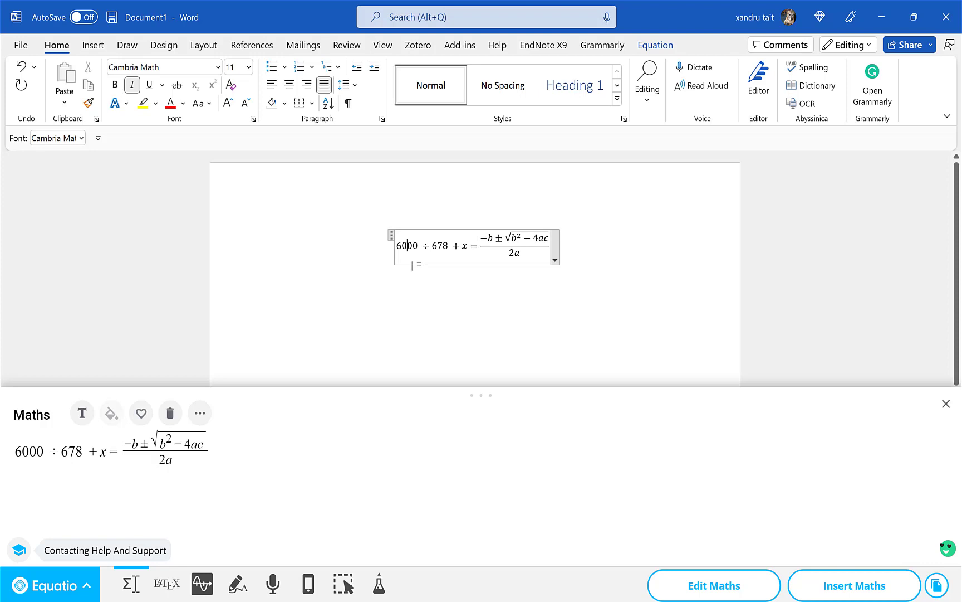
type("9")
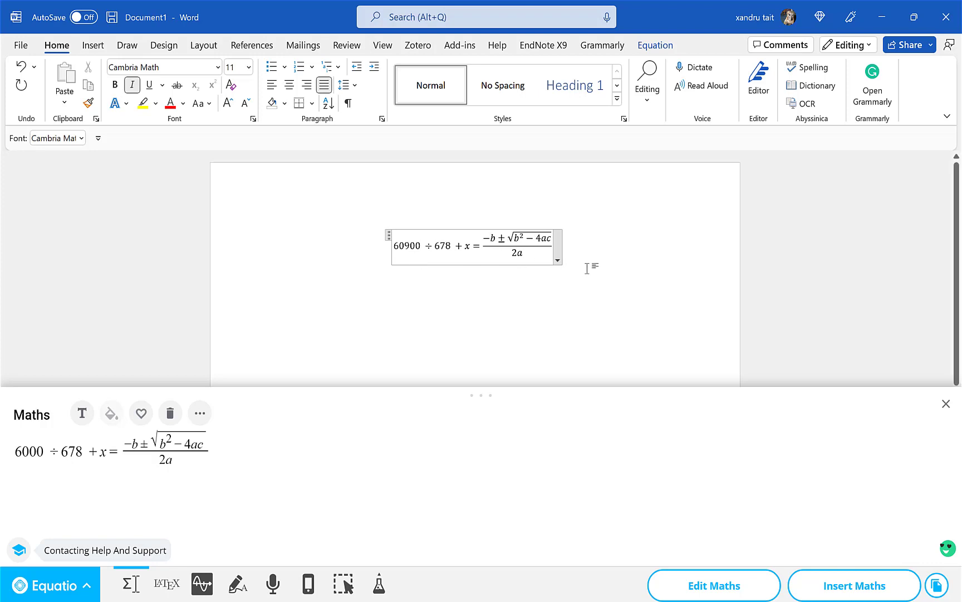
Set the justification of the equation in the Word document to Centered
left_click(557, 260)
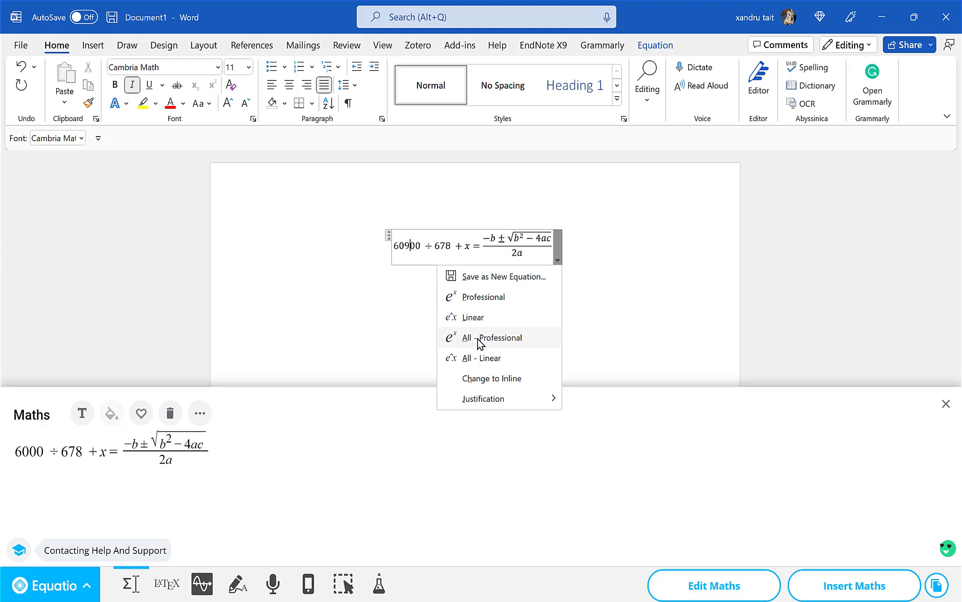
mouse_move(496, 409)
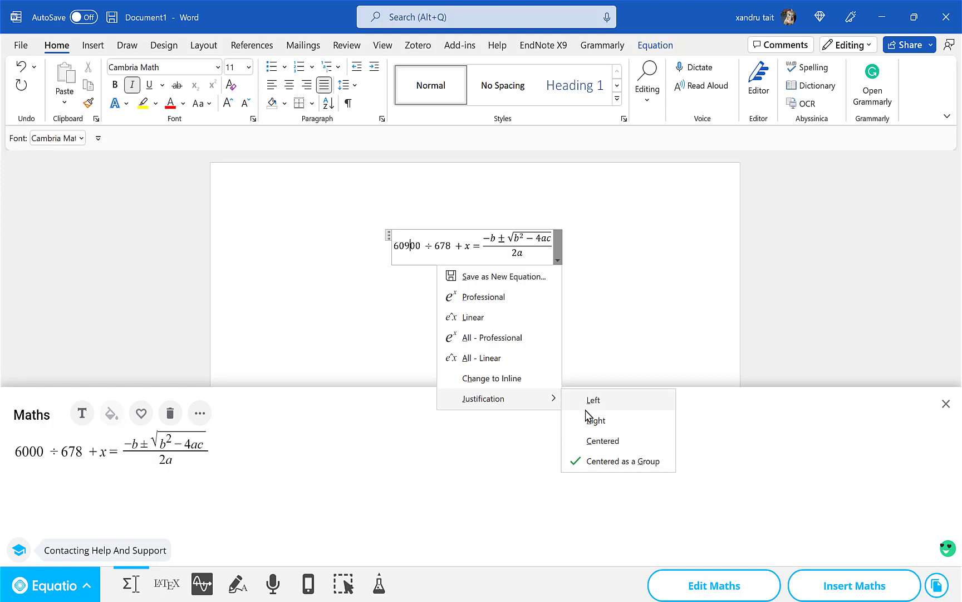
left_click(593, 440)
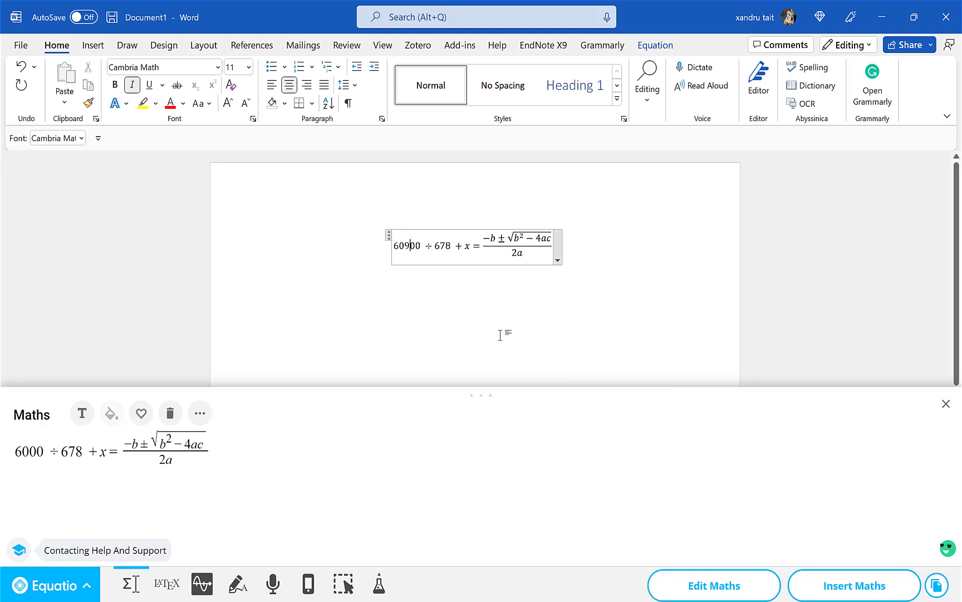
Load the Word equation into Equatio's maths editor for editing and append the cosine function after the fraction
left_click(412, 248)
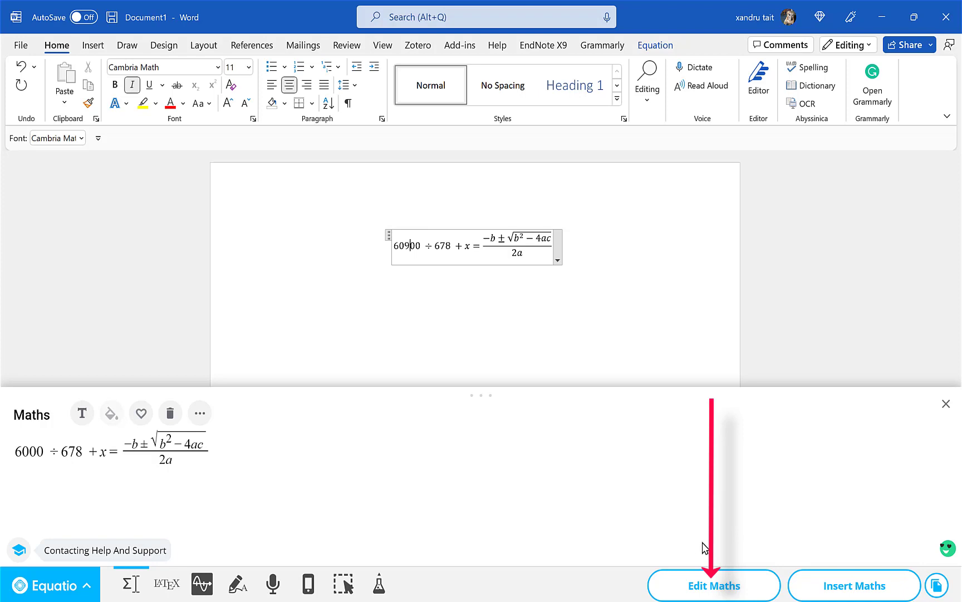
left_click(719, 591)
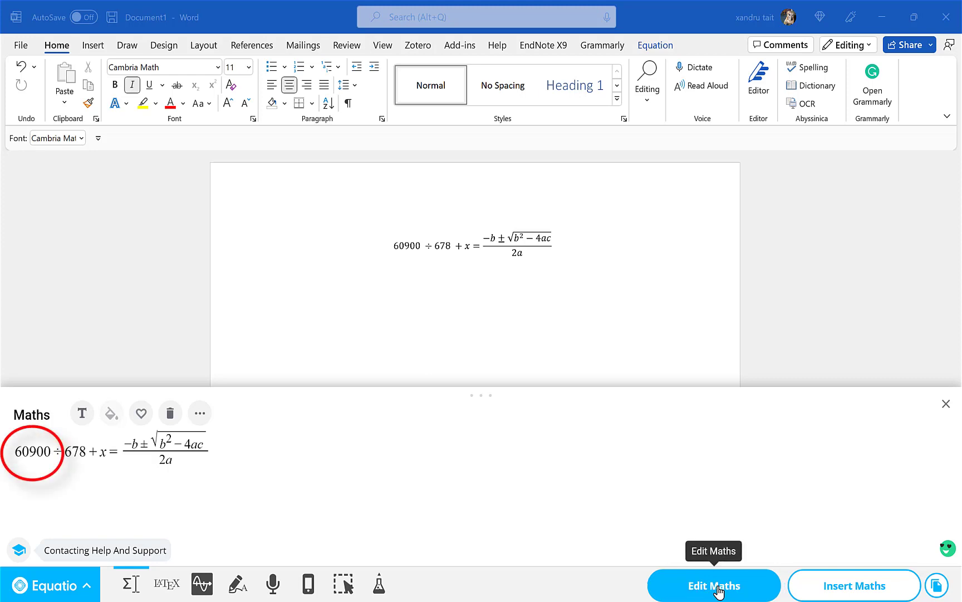
left_click(223, 446)
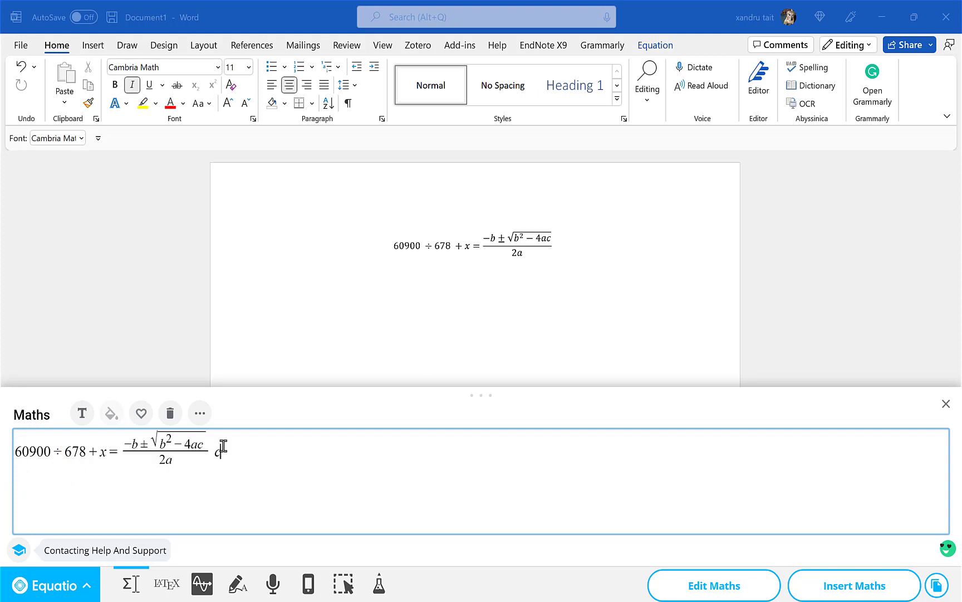
type("co")
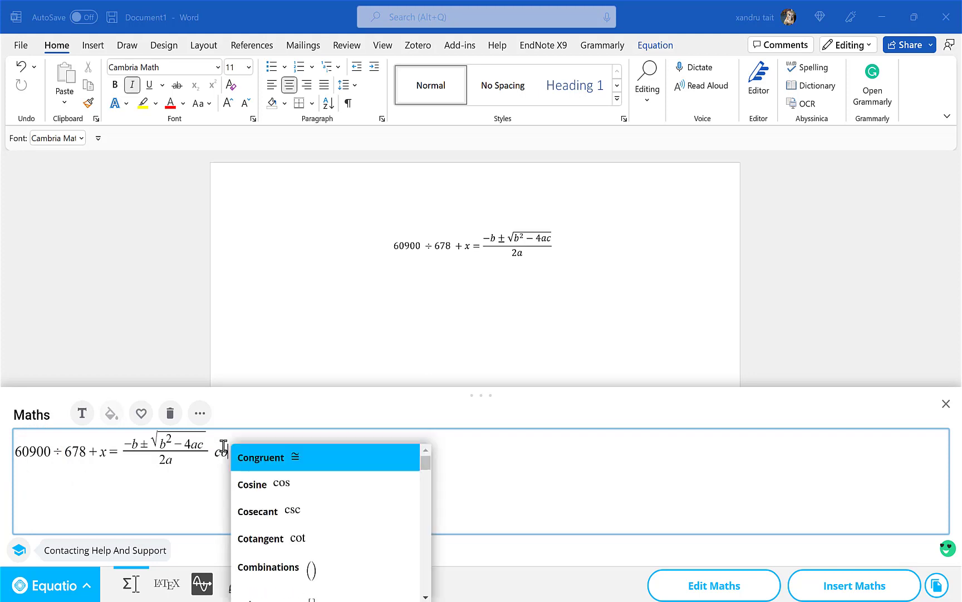
left_click(258, 488)
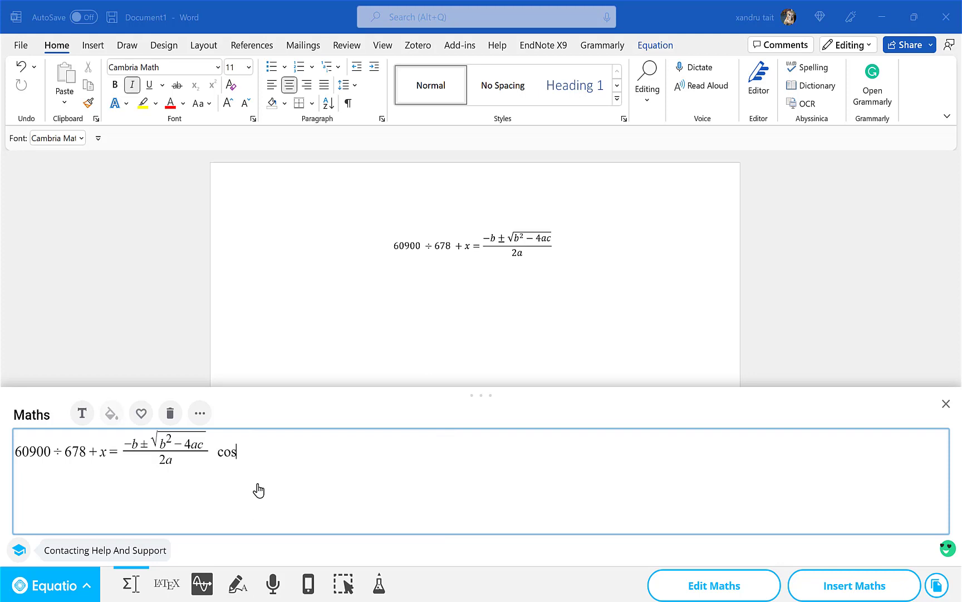
Insert the edited equation with cos into the Word document and switch from the maths editor to the LaTeX editor
left_click(838, 595)
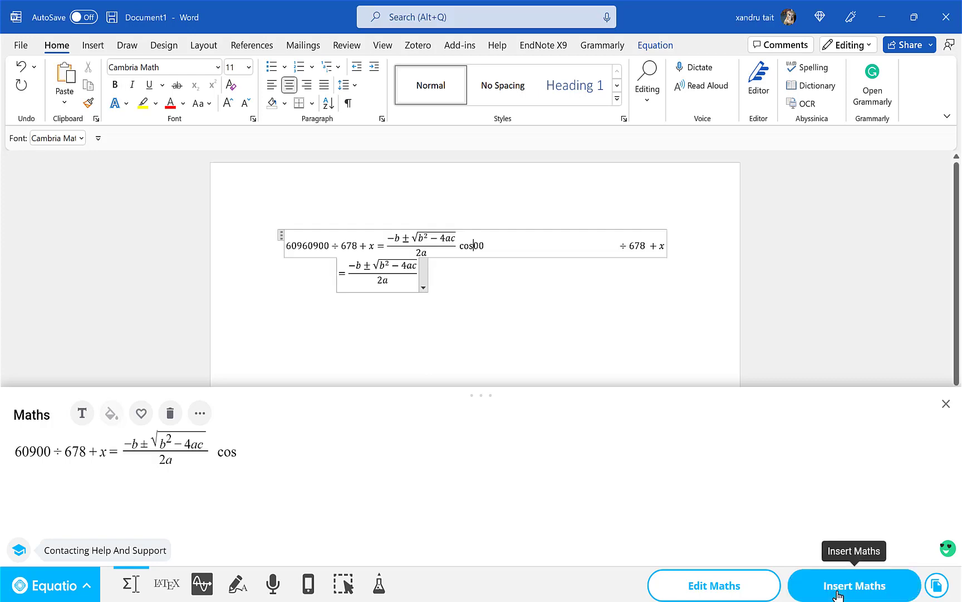
left_click(945, 406)
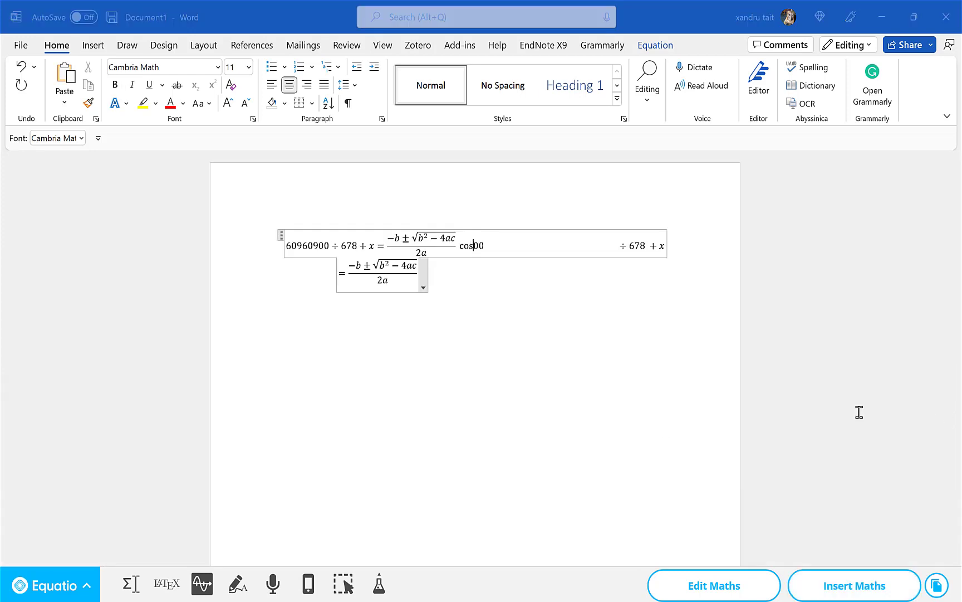
left_click(167, 585)
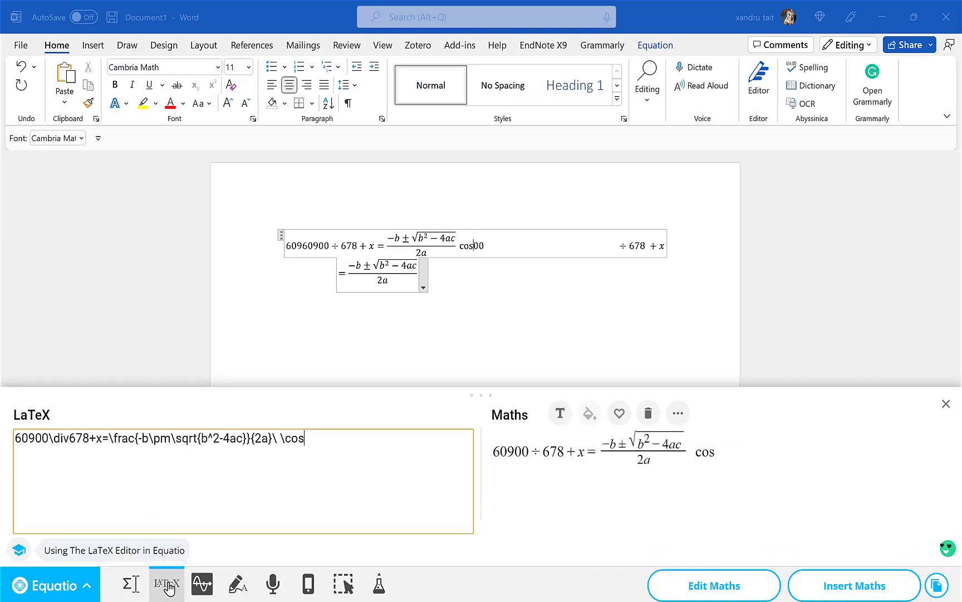
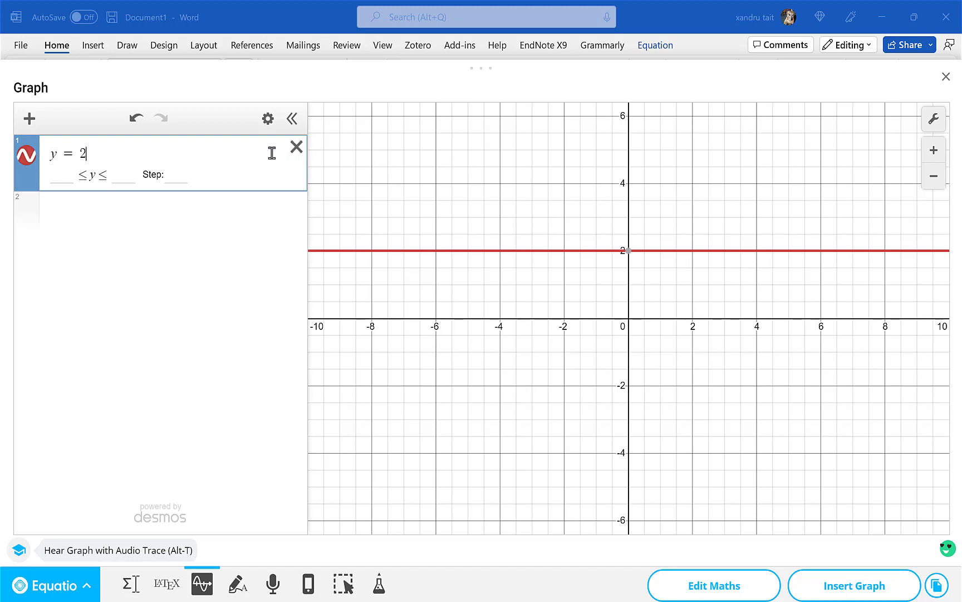
Add x = 1 as the second expression in the graph editor
left_click(115, 227)
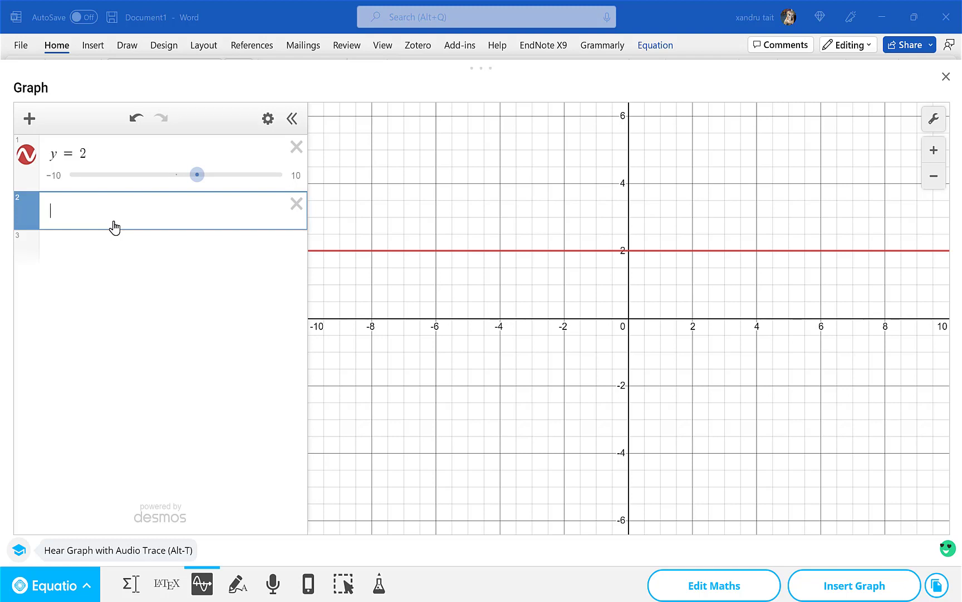
type("x =1")
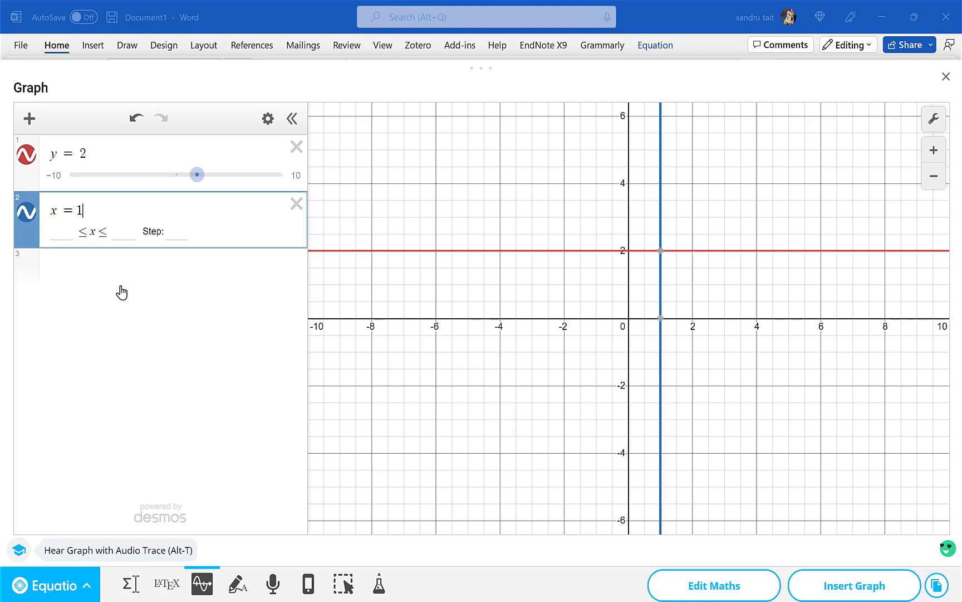
left_click(122, 231)
Adjust the expression sliders to set y to 1.2 and x to −2.4
left_click(177, 235)
mouse_move(198, 185)
left_mouse_down()
mouse_move(151, 180)
mouse_move(188, 179)
left_mouse_up()
mouse_move(186, 231)
left_mouse_down()
mouse_move(143, 232)
mouse_move(150, 236)
left_mouse_up()
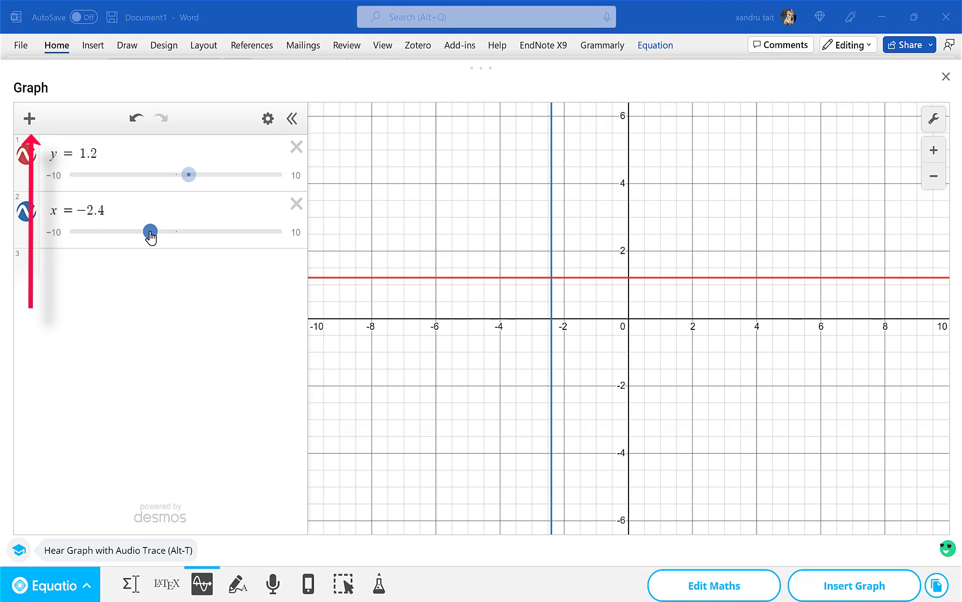
Add a table and a blank expression to the graph's expression list
left_click(29, 118)
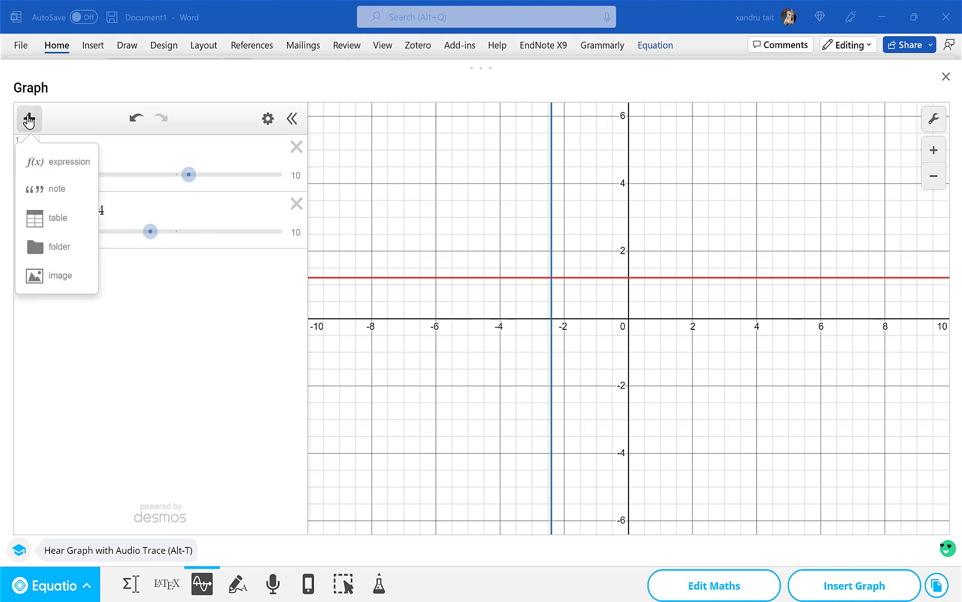
left_click(54, 224)
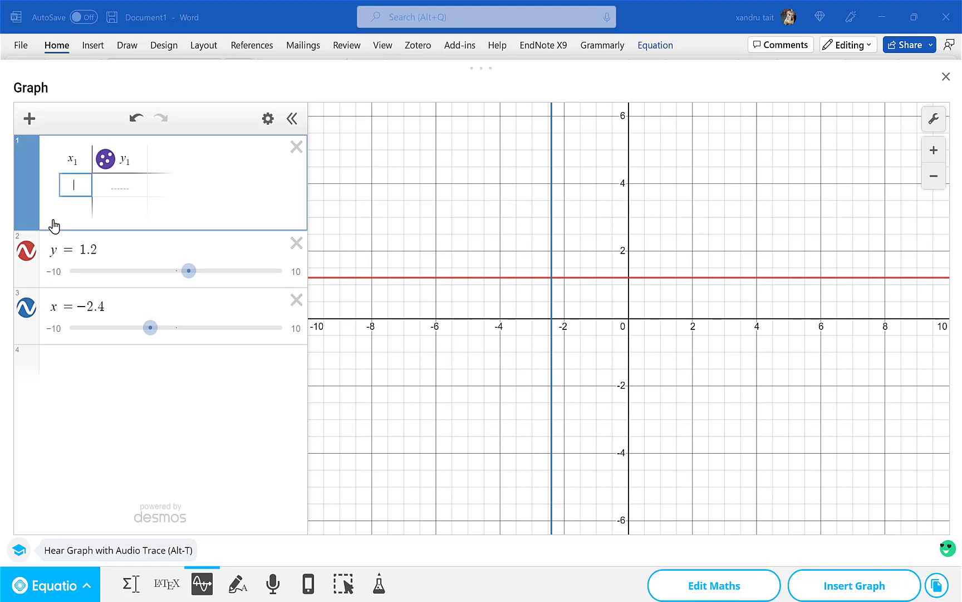
left_click(30, 125)
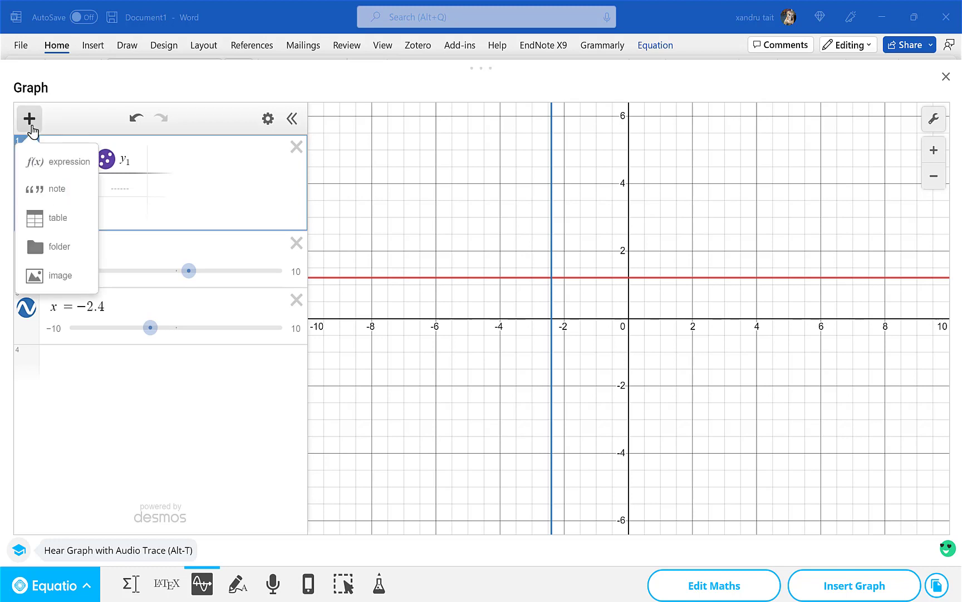
left_click(43, 162)
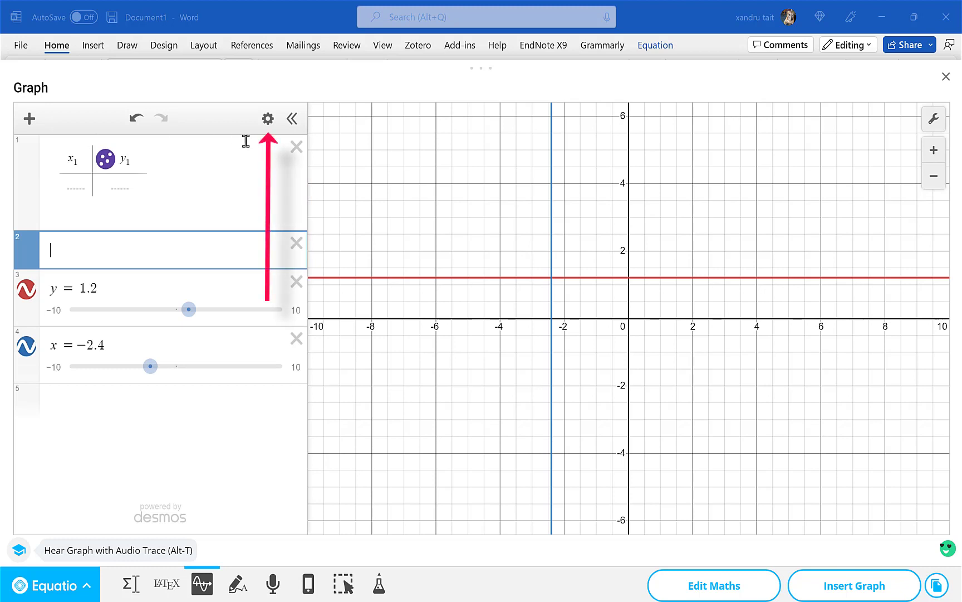
Delete the blank expression below the table, finish editing the list, and open the graph settings
left_click(268, 118)
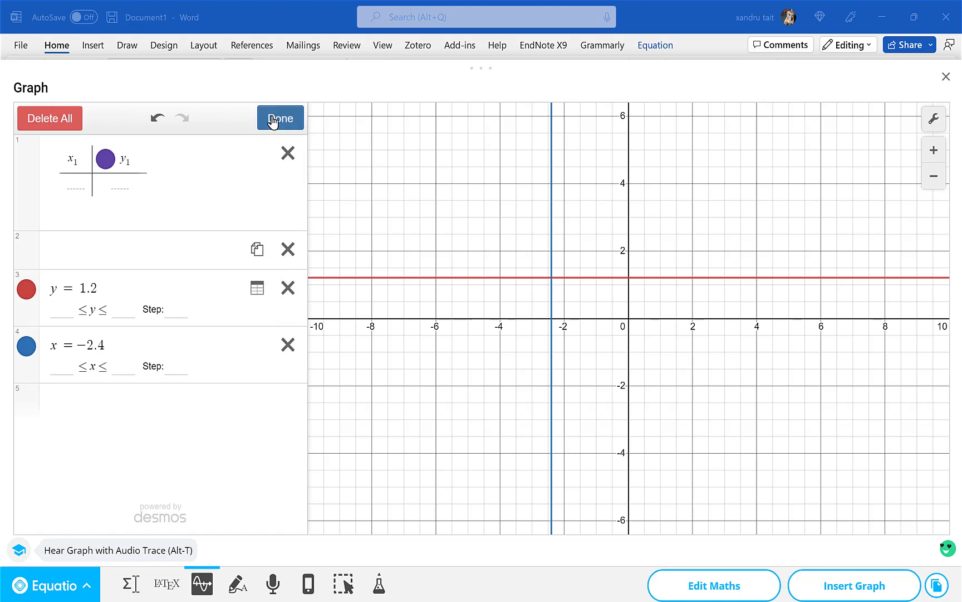
left_click(288, 249)
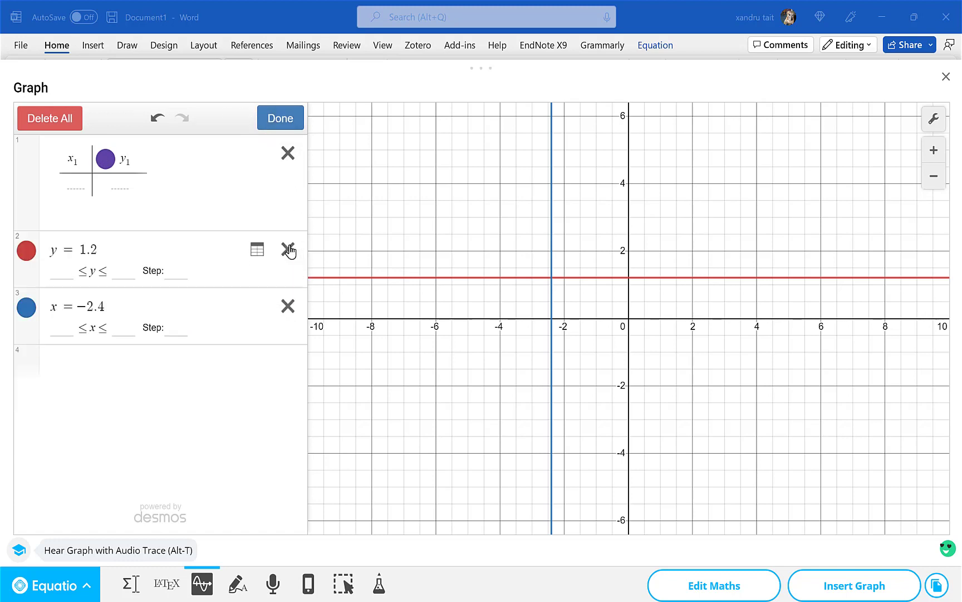
left_click(274, 118)
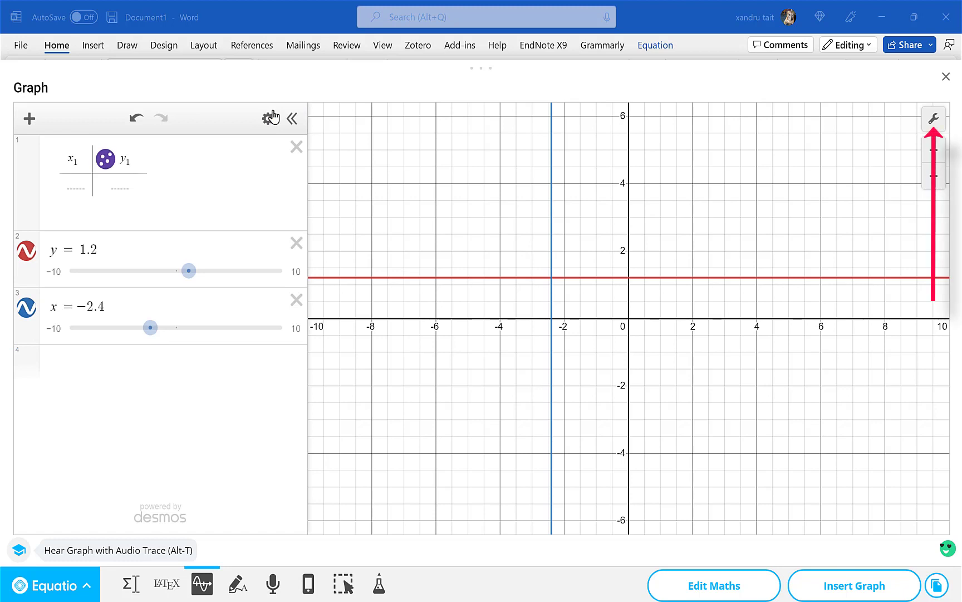
left_click(935, 121)
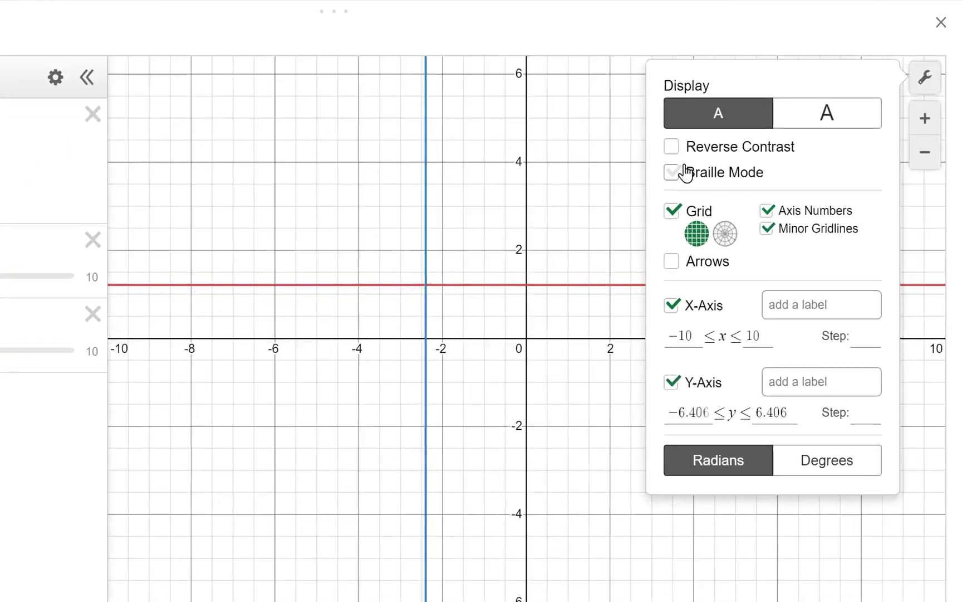
Try the graph's Reverse Contrast and Braille Mode display options, and turn both back off
left_click(672, 147)
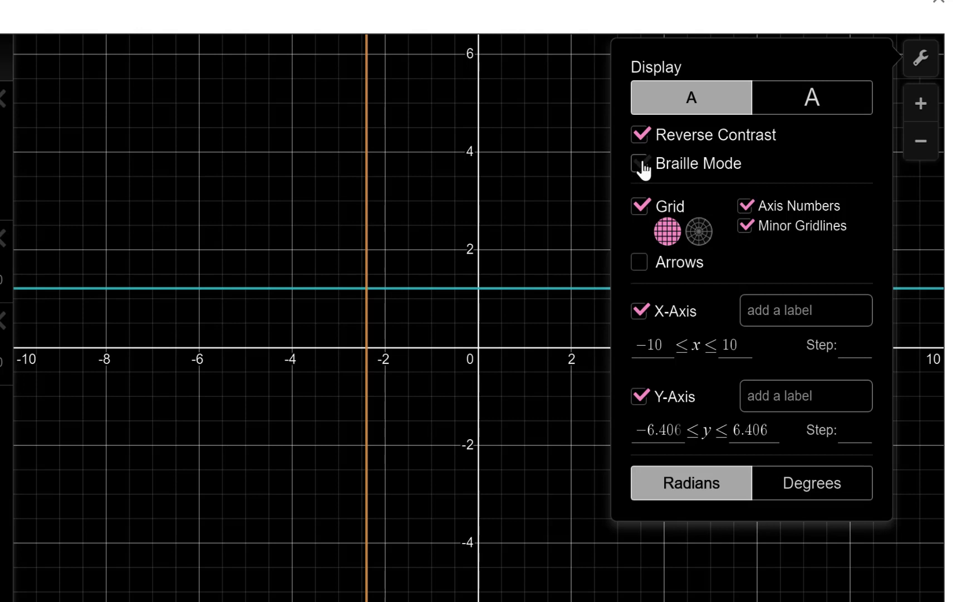
left_click(641, 164)
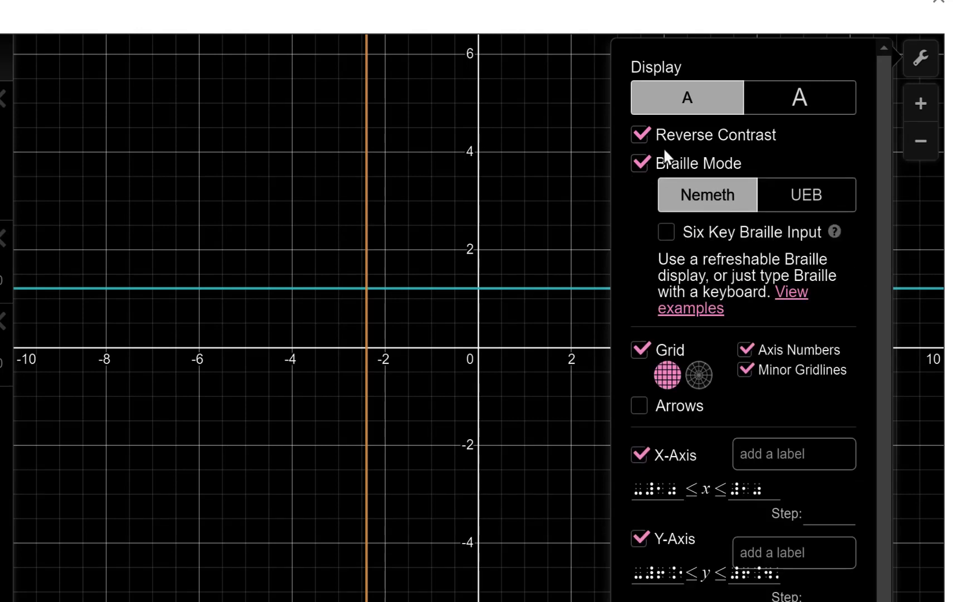
left_click(641, 163)
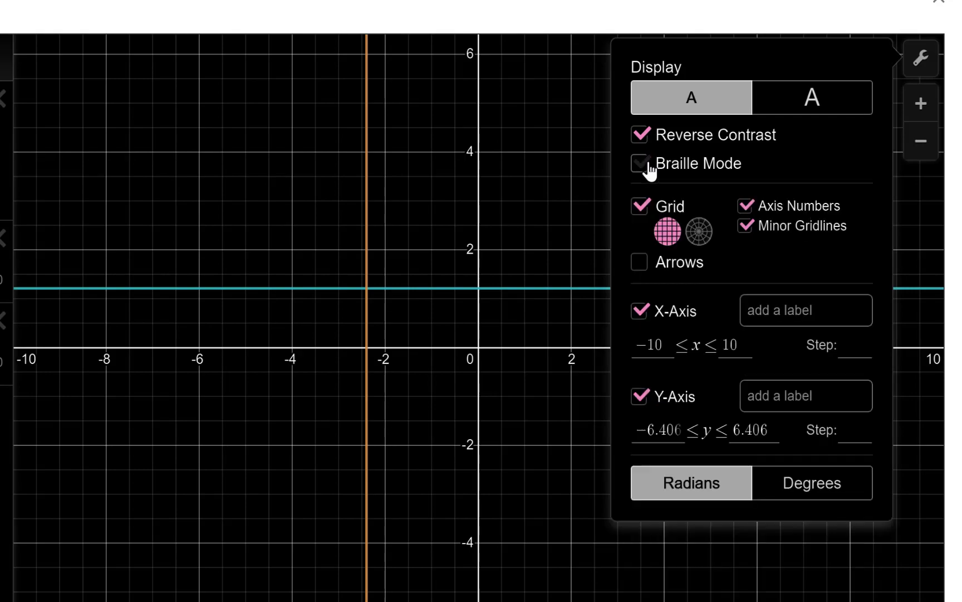
left_click(643, 132)
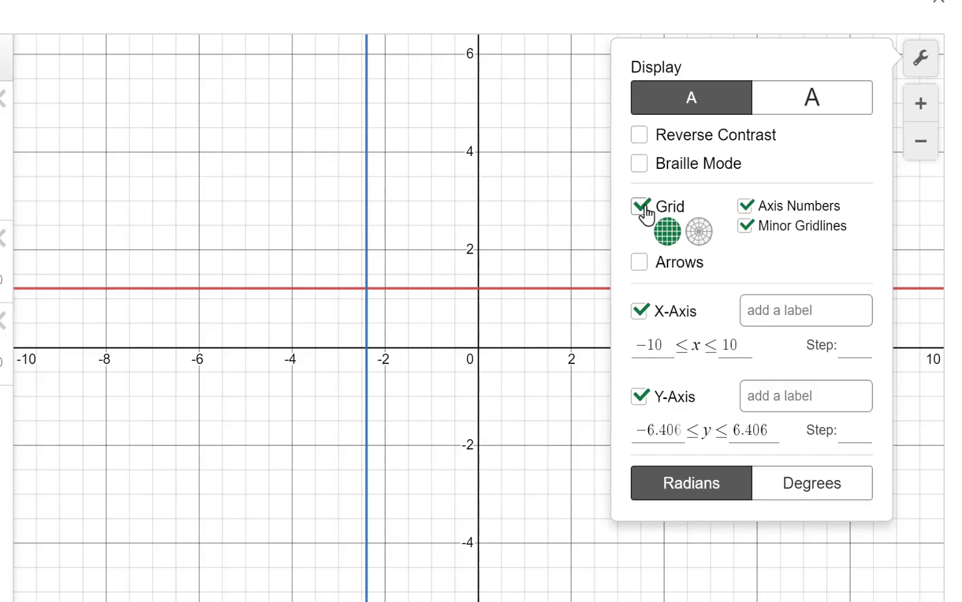
Toggle the graph's grid, axis numbers, minor gridlines and axis arrows, returning each option to its original setting
left_click(640, 206)
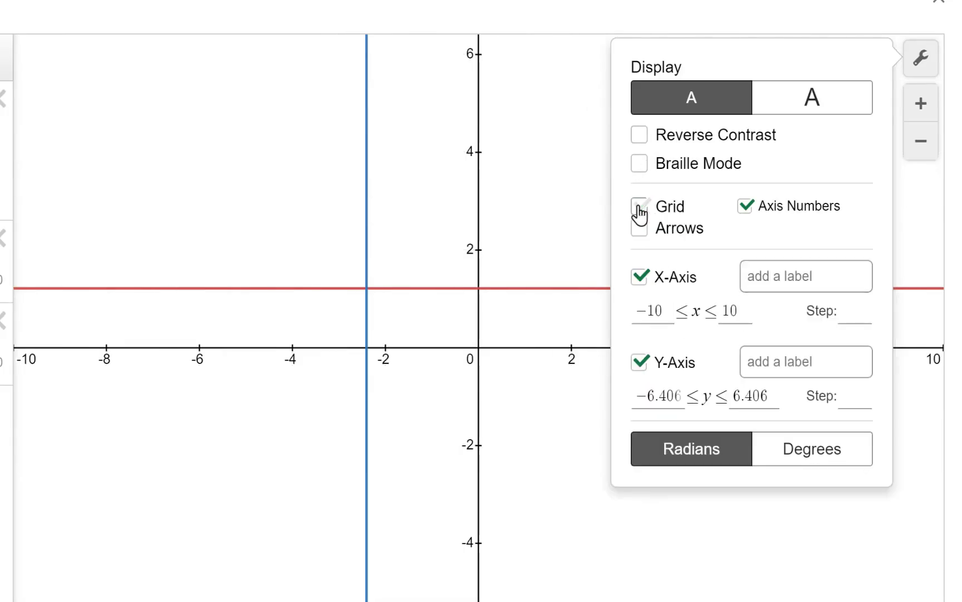
left_click(640, 206)
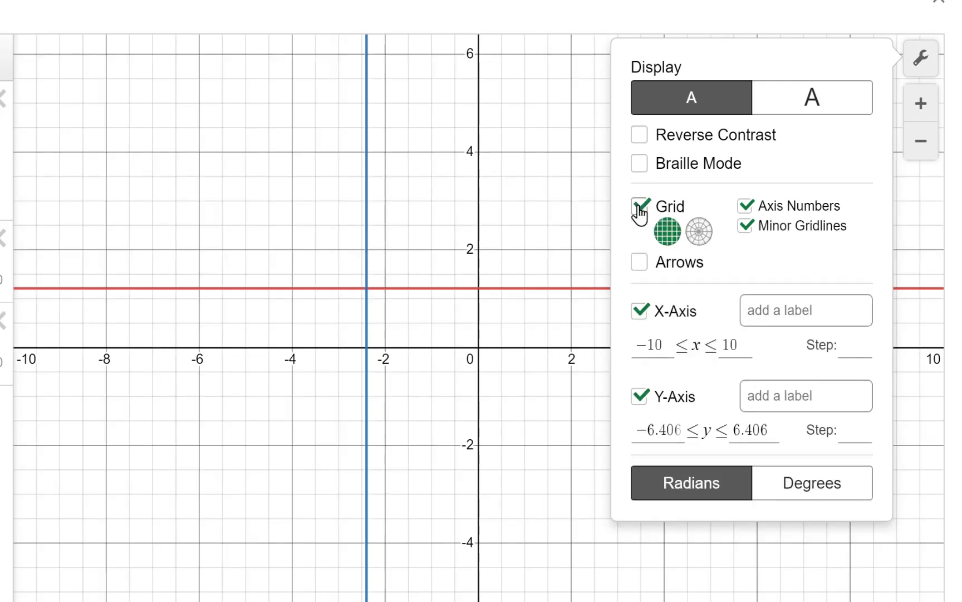
left_click(747, 209)
left_click(747, 209)
left_click(747, 228)
left_click(747, 227)
left_click(641, 261)
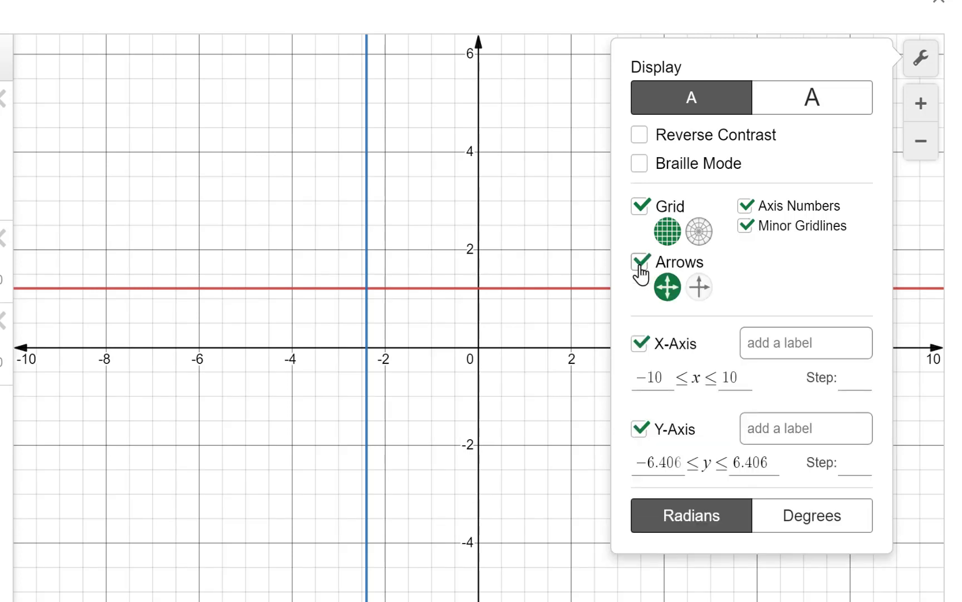
left_click(640, 262)
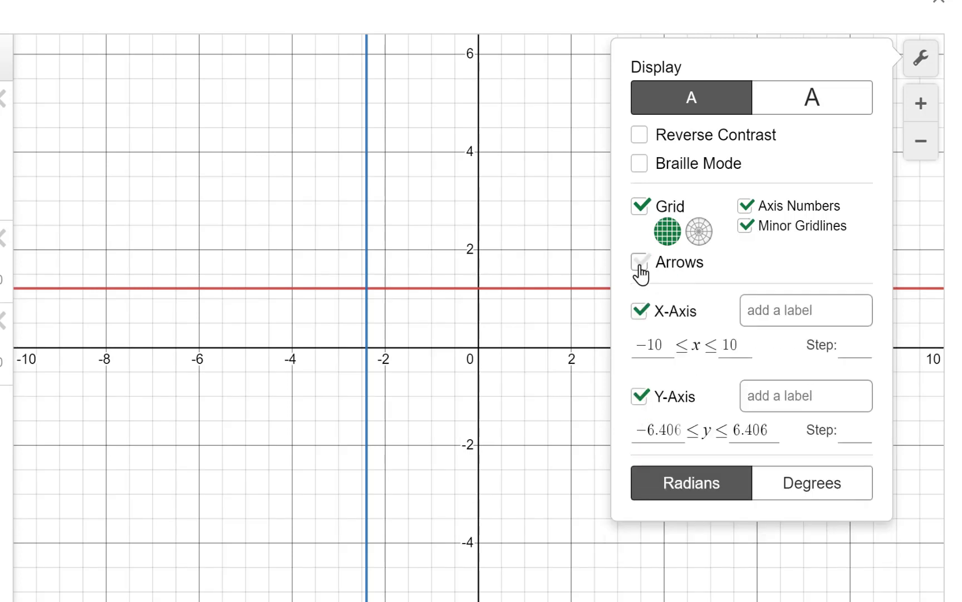
Label the graph's x-axis A and its y-axis B
left_click(783, 312)
type("A")
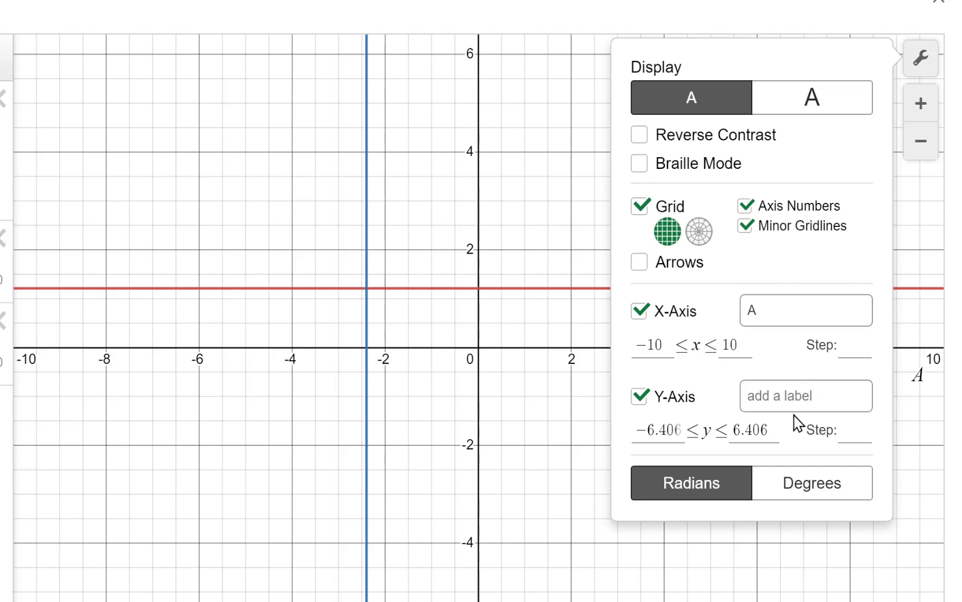
left_click(790, 398)
type("B")
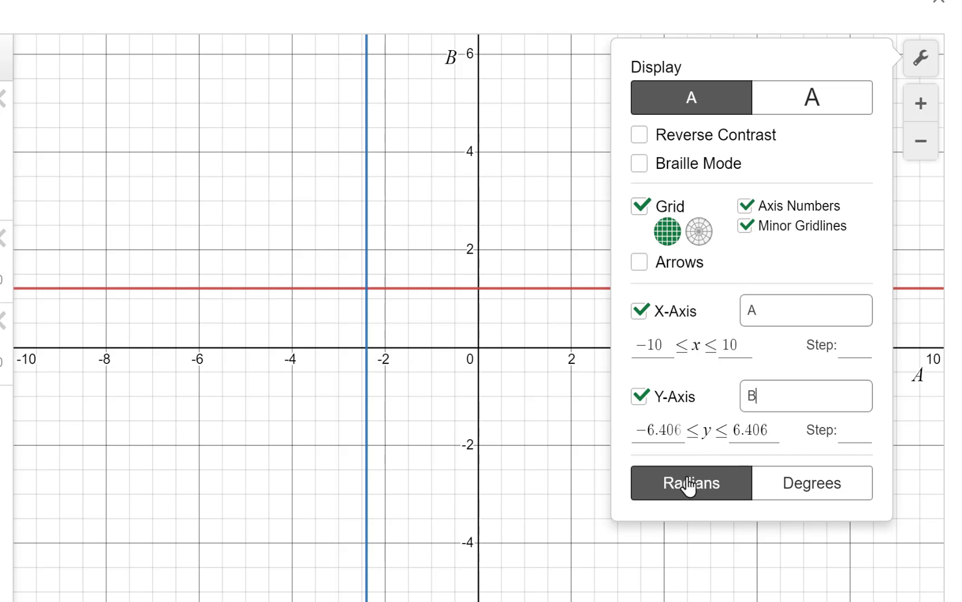
Switch the graph's angle unit to degrees, set it back to radians, and close the graph settings
left_click(810, 488)
left_click(689, 492)
left_click(700, 567)
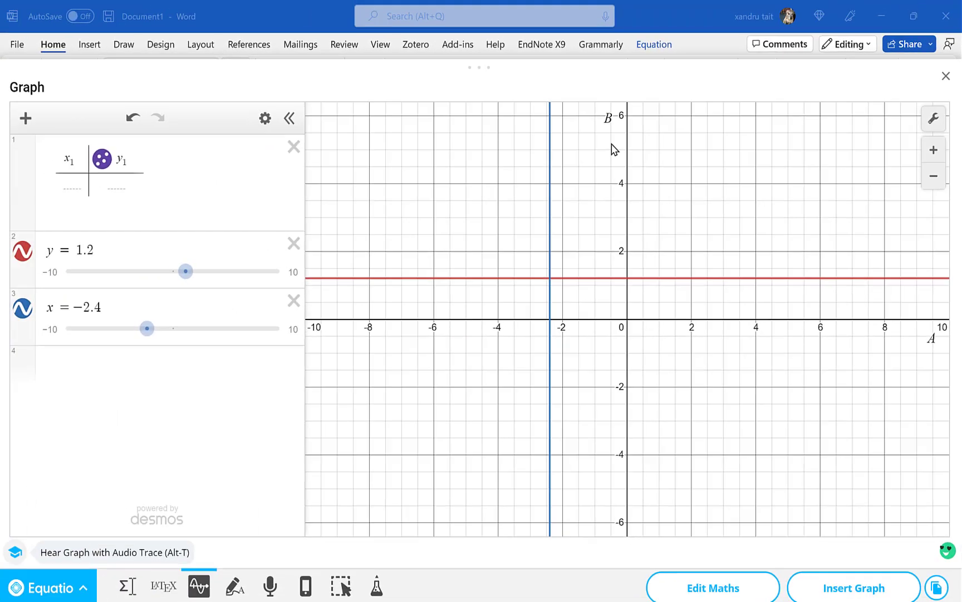
Return to the equation editor and clear the whole existing equation from it
left_click(139, 586)
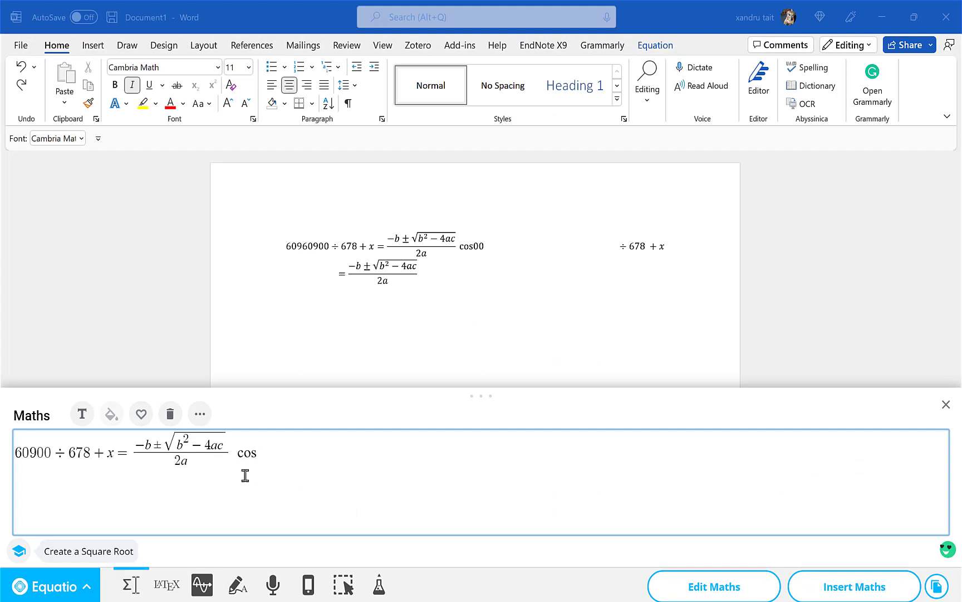
left_click(261, 454)
key("BackSpace")
key("BackSpace")
key("BackSpace")
key("BackSpace")
key("BackSpace")
key("BackSpace")
key("BackSpace")
key("BackSpace")
key("BackSpace")
key("BackSpace")
key("BackSpace")
key("BackSpace")
key("BackSpace")
key("BackSpace")
key("BackSpace")
key("BackSpace")
key("BackSpace")
key("BackSpace")
key("BackSpace")
key("BackSpace")
Delete all the equations from the document page
left_click(411, 245)
key("Down")
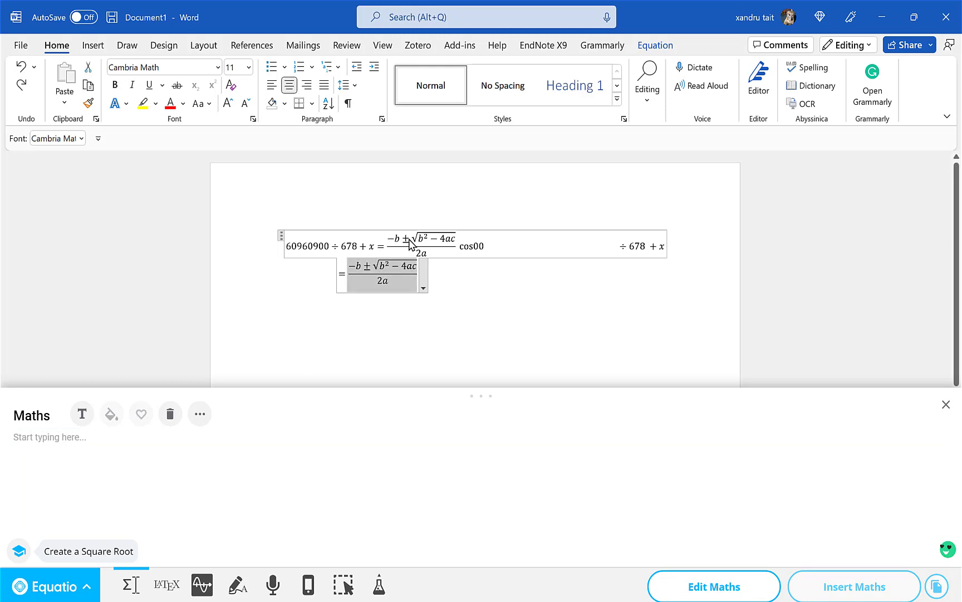
key("BackSpace")
key("BackSpace")
key("BackSpace")
key("BackSpace")
key("BackSpace")
key("BackSpace")
key("BackSpace")
key("BackSpace")
key("BackSpace")
key("BackSpace")
key("BackSpace")
key("BackSpace")
key("BackSpace")
key("BackSpace")
key("BackSpace")
key("BackSpace")
key("BackSpace")
key("BackSpace")
key("BackSpace")
key("BackSpace")
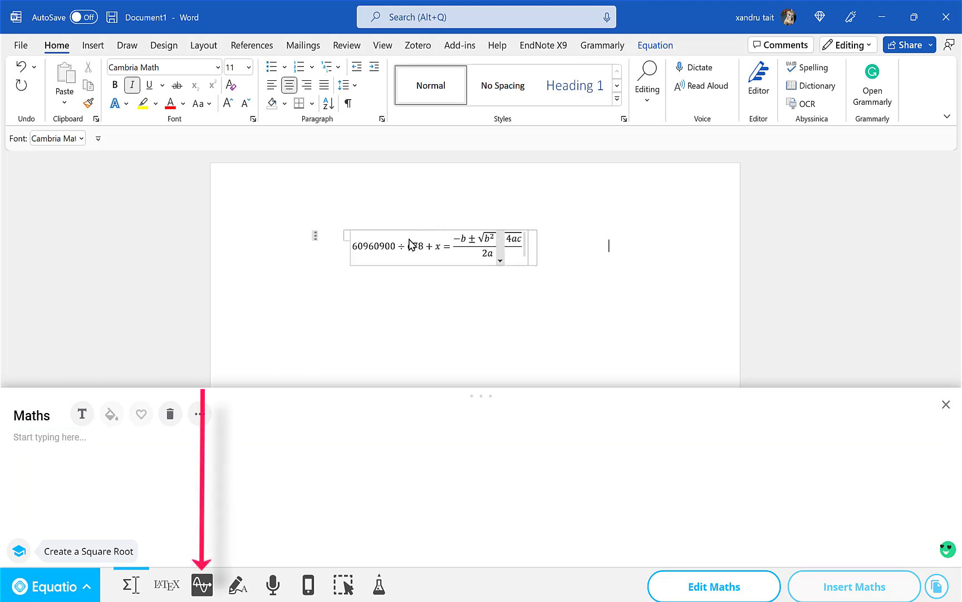
key("BackSpace")
key("BackSpace")
key("BackSpace")
key("BackSpace")
key("BackSpace")
key("BackSpace")
Reopen the graph editor and insert the graph with axes labelled A and B into the document
left_click(202, 585)
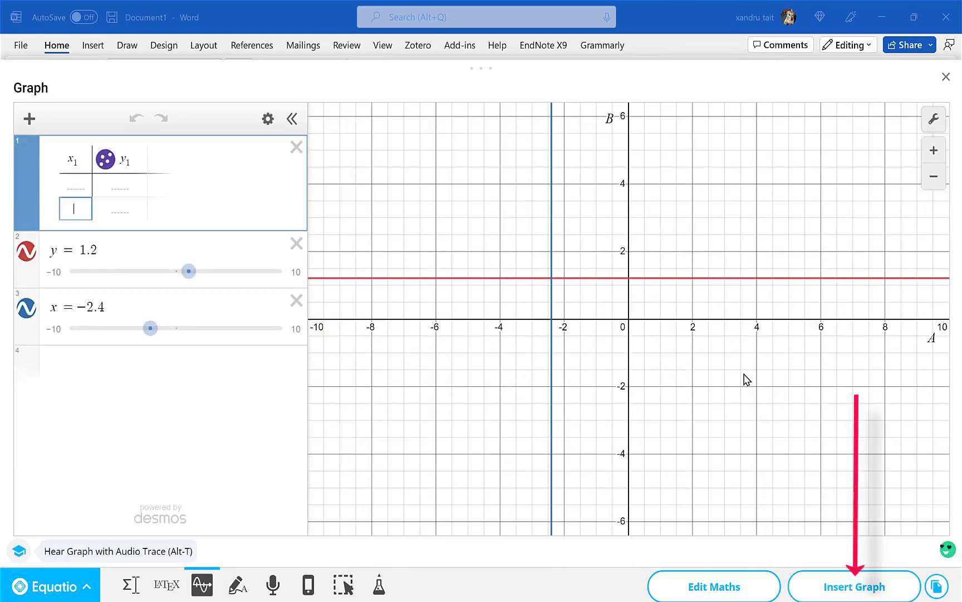
left_click(858, 588)
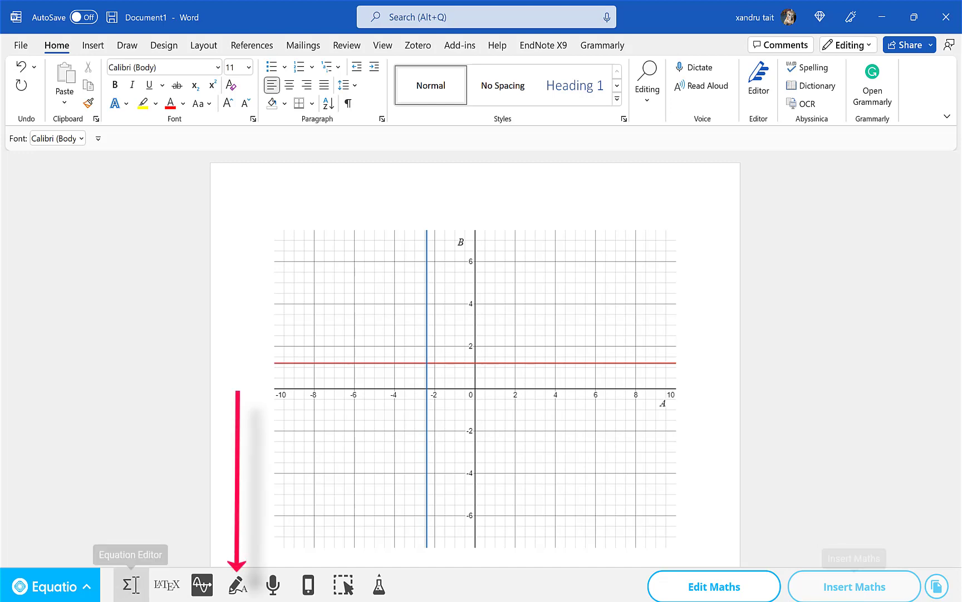
Handwrite 6 ÷ 6 in the handwriting tool and accept it in the maths editor
left_click(236, 590)
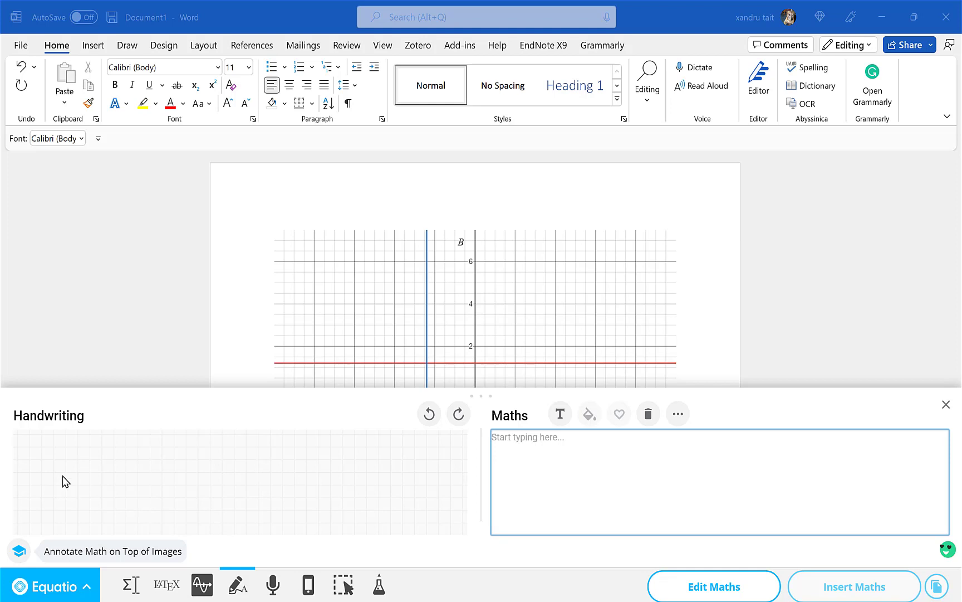
mouse_move(61, 441)
left_mouse_down()
mouse_move(38, 457)
mouse_move(76, 505)
mouse_move(56, 482)
mouse_move(48, 491)
left_mouse_up()
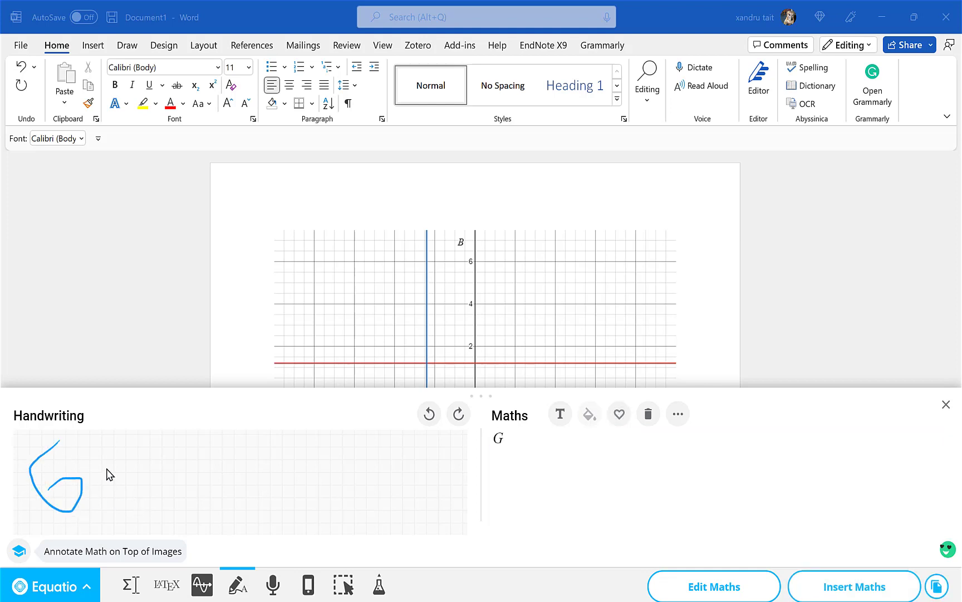
left_click_drag(106, 468, 182, 460)
left_click(157, 443)
left_click_drag(156, 474, 156, 484)
mouse_move(258, 431)
left_mouse_down()
mouse_move(249, 440)
mouse_move(269, 504)
mouse_move(267, 475)
left_mouse_up()
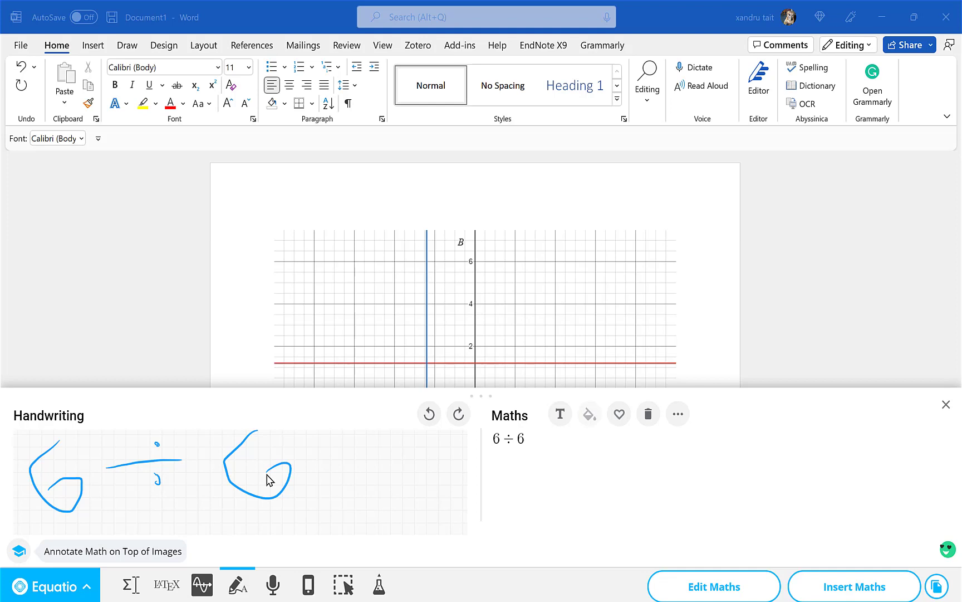
left_click(541, 434)
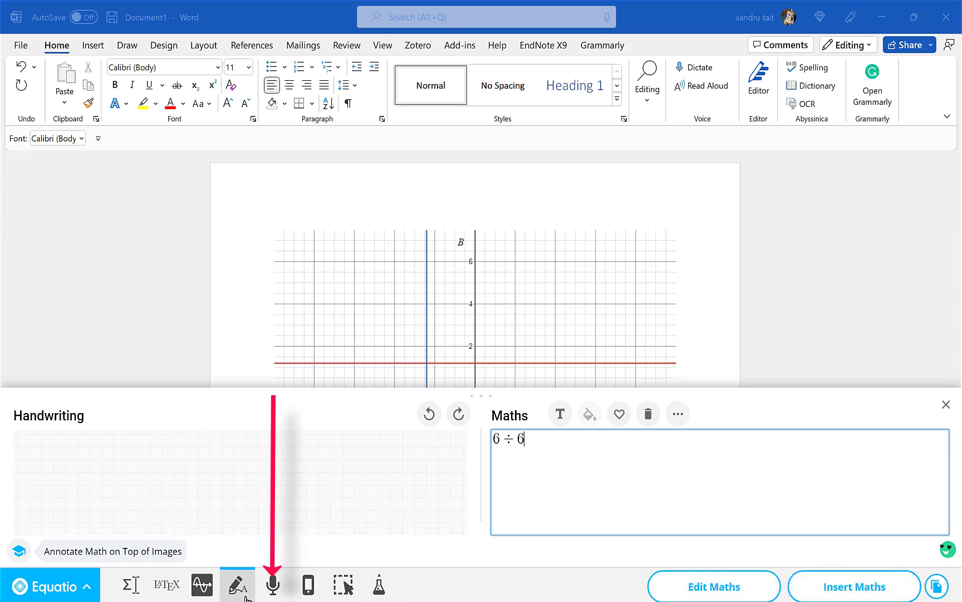
Dictate "666 divided by 422 equals quadratic formula" with speech input to extend the equation, and stop the recording
left_click(272, 585)
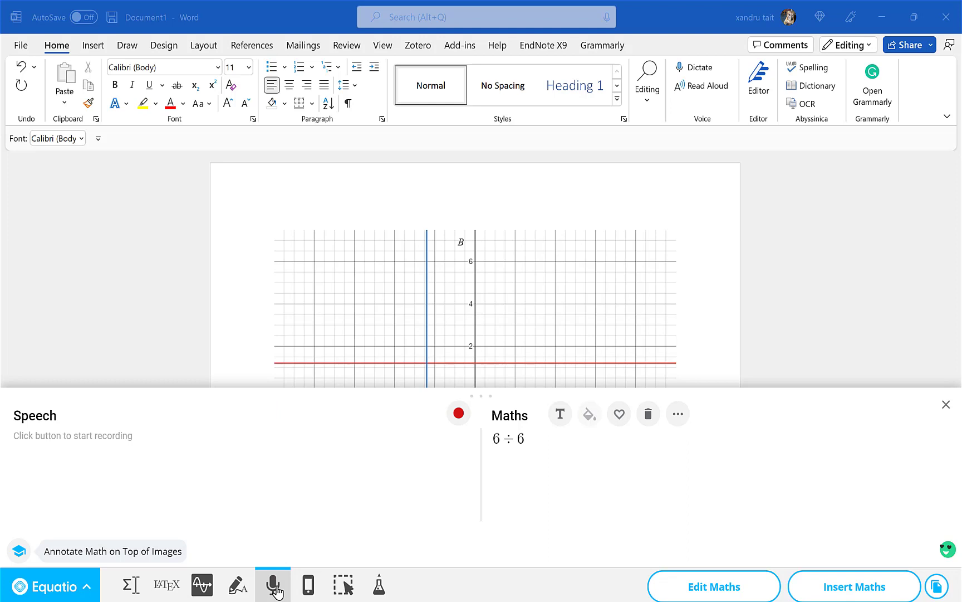
left_click(35, 435)
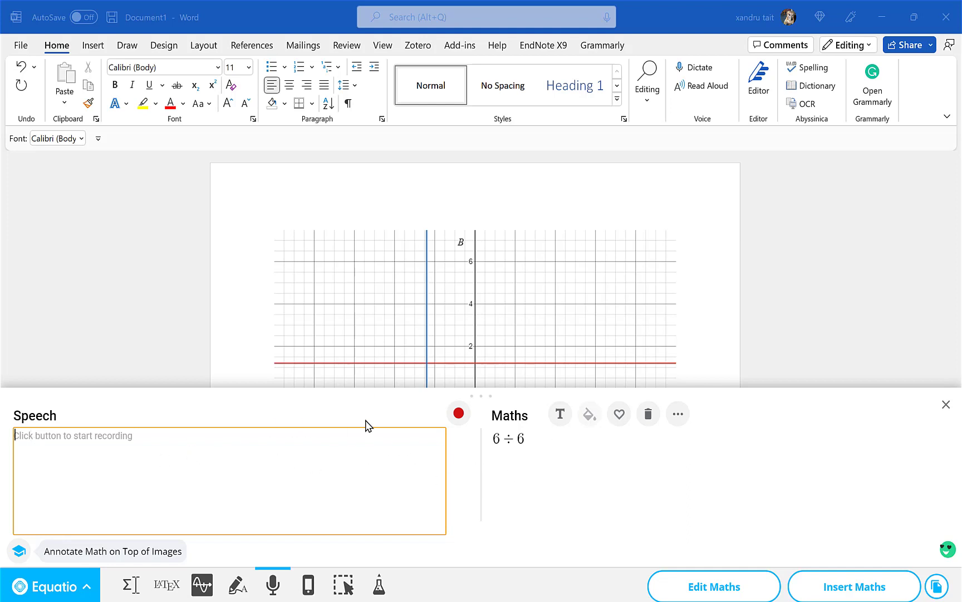
left_click(457, 415)
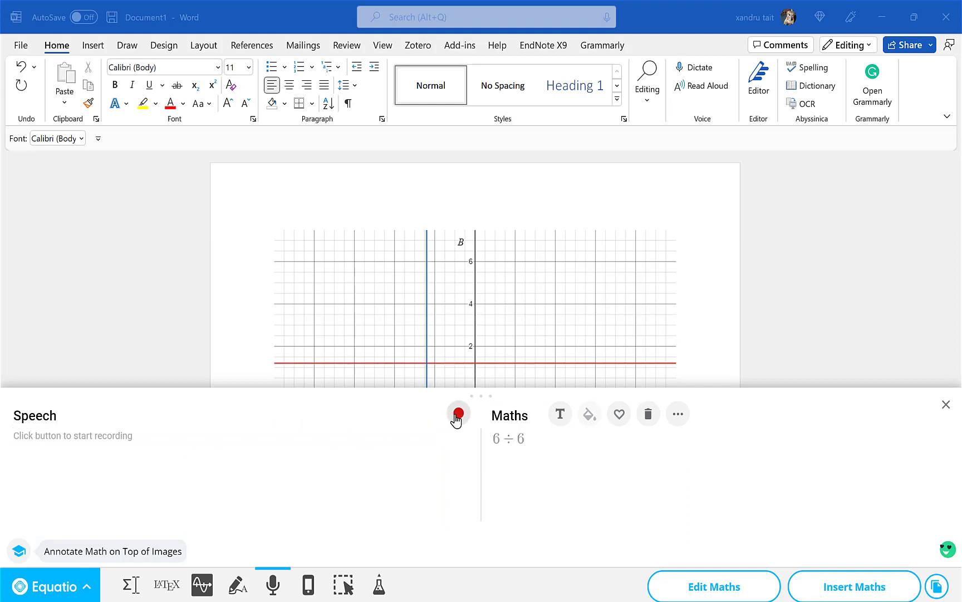
left_click(34, 445)
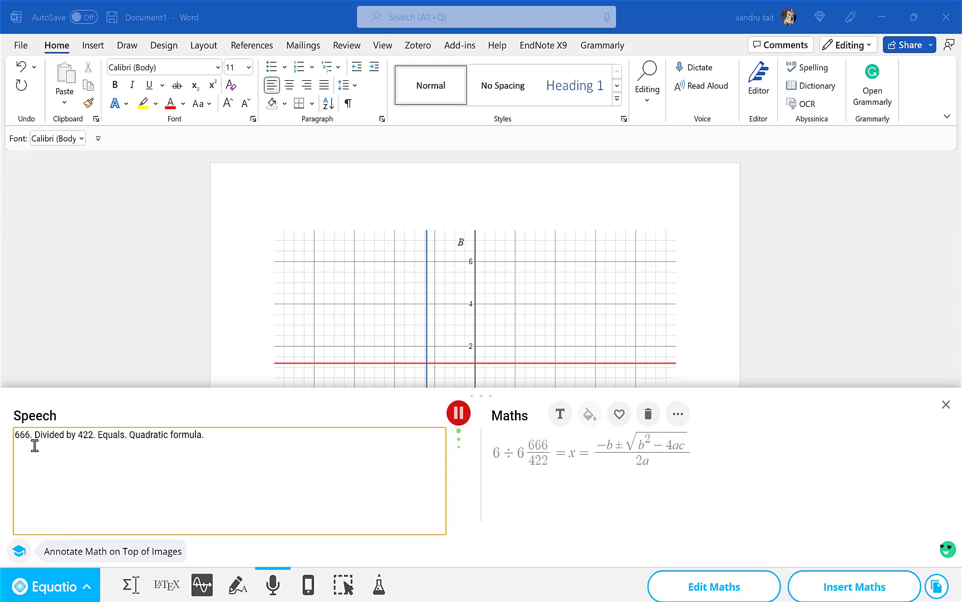
left_click(458, 413)
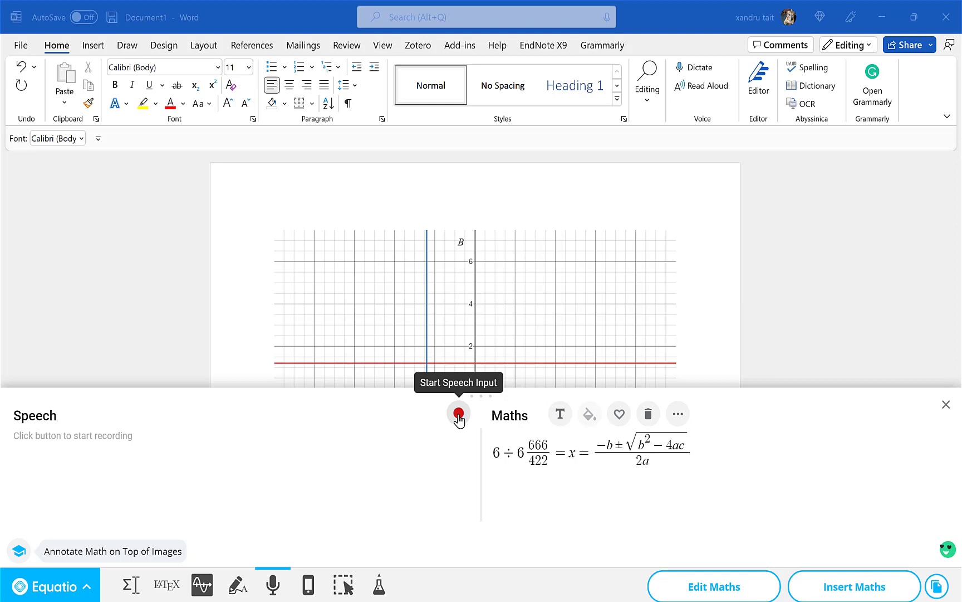
Insert the dictated equation into the document and clear the maths editor
left_click(852, 590)
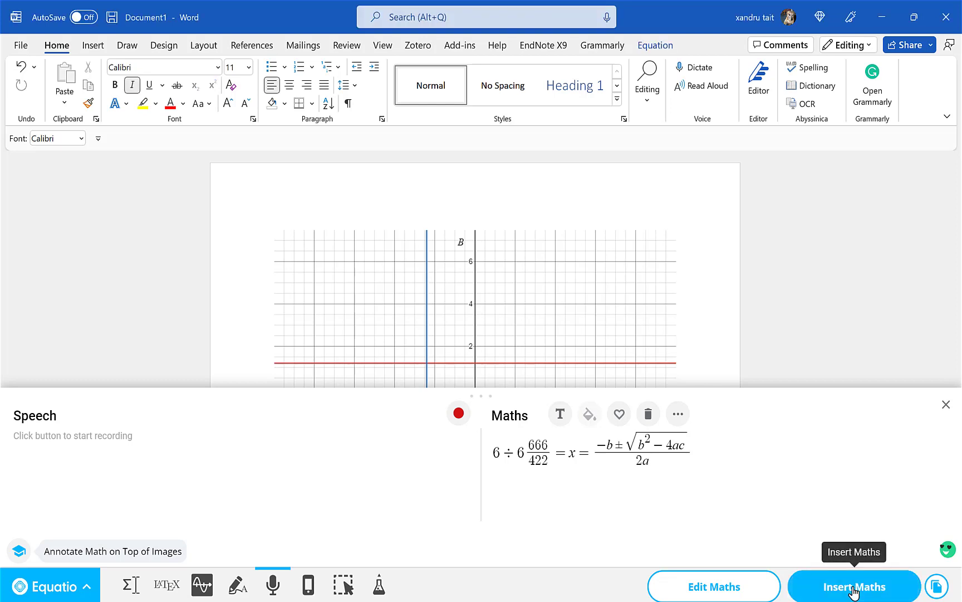
left_click(649, 414)
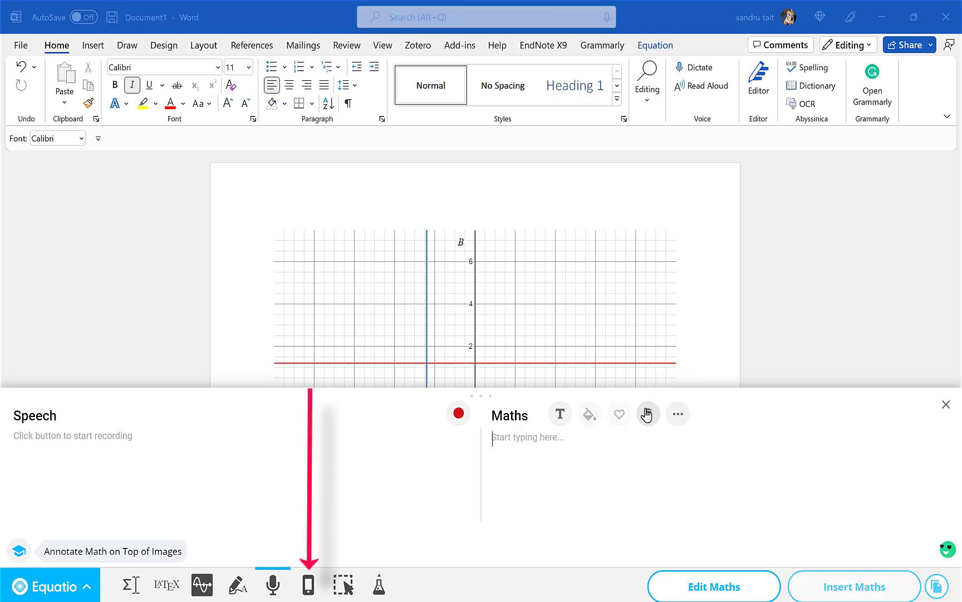
Open Equatio Mobile and name the new document on the phone Test 1
left_click(311, 584)
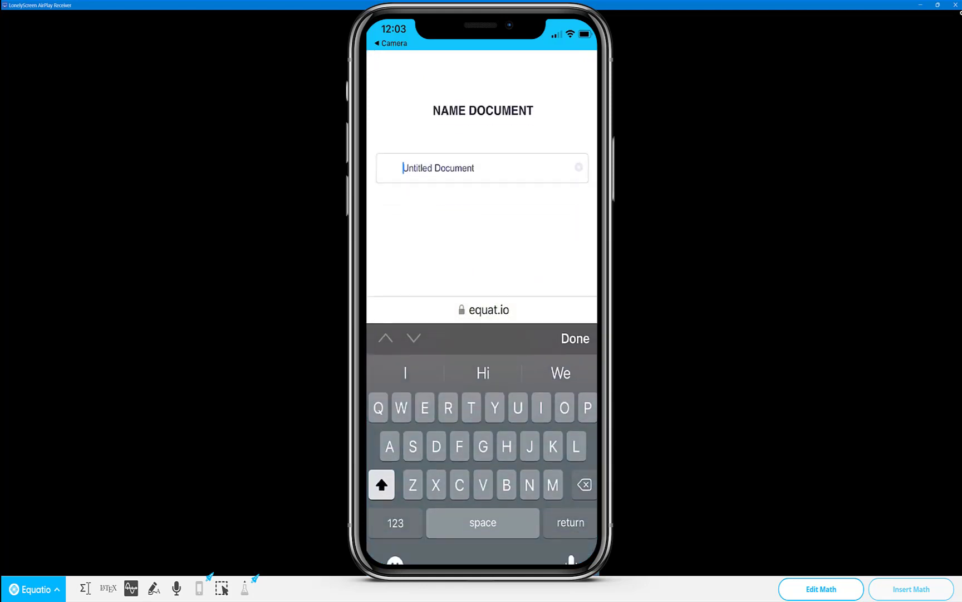
type("T")
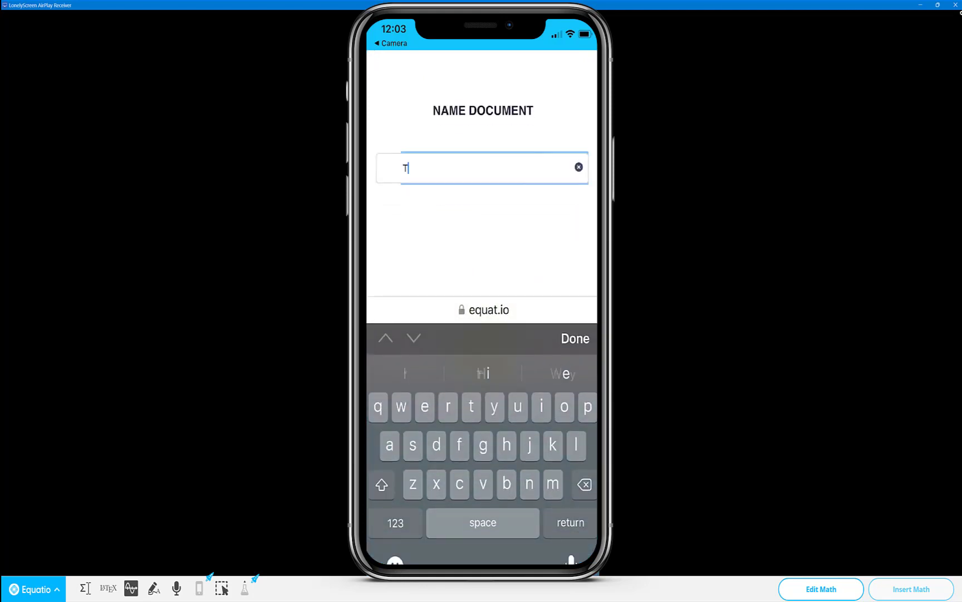
type("wst 1")
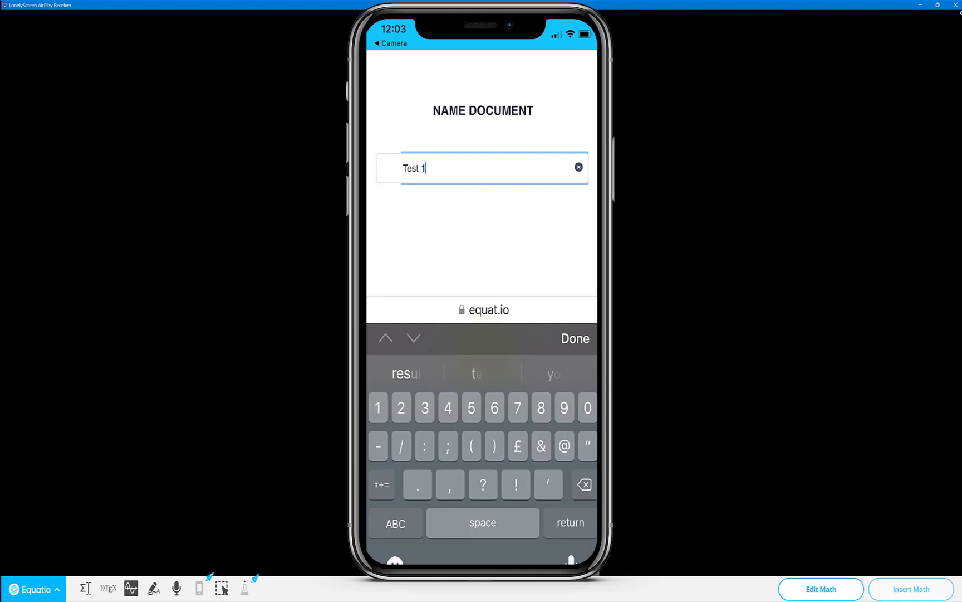
key("Return")
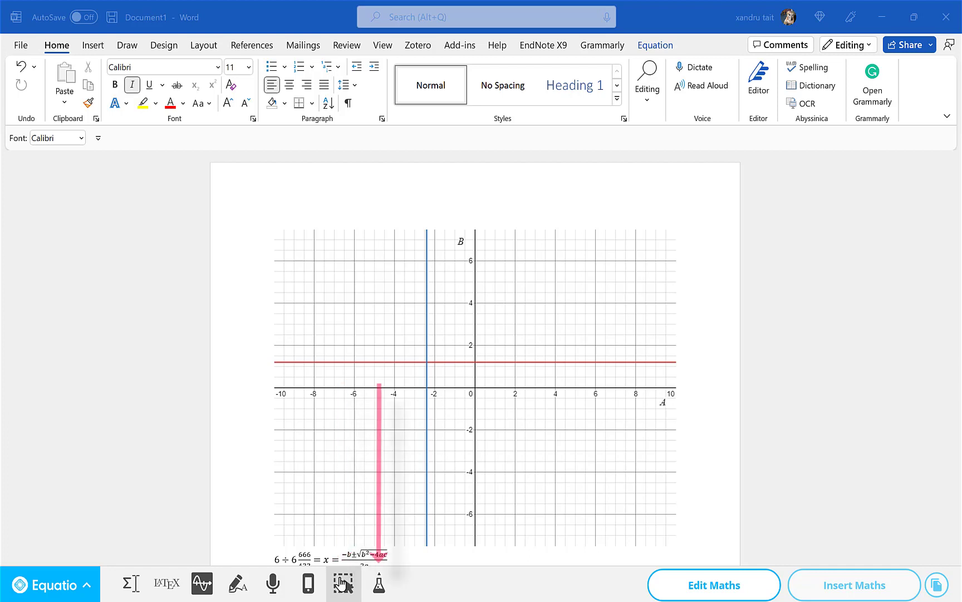
Add Bohrium (Bh) from the STEM periodic table to the equation editor, and close the table
left_click(381, 591)
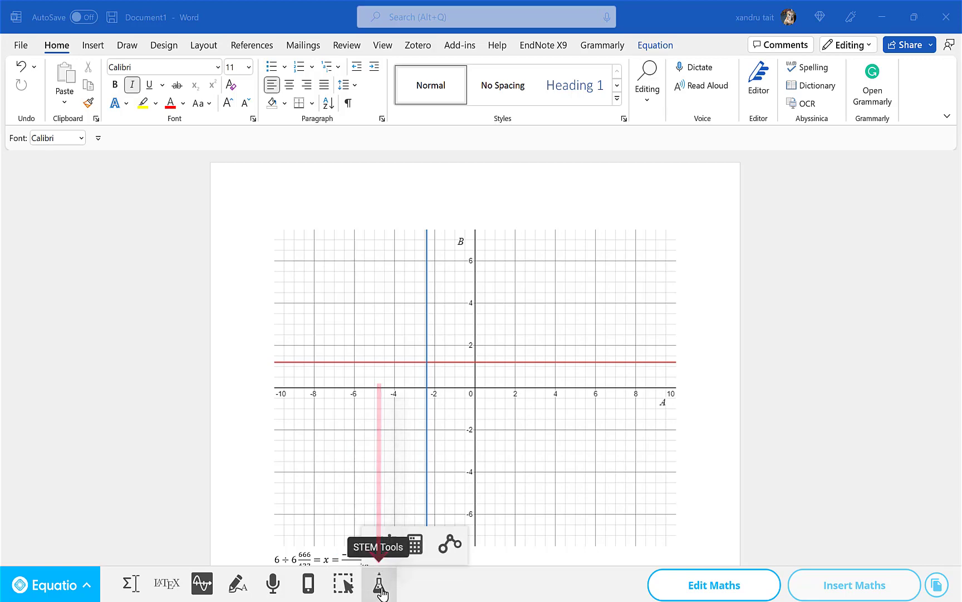
left_click(376, 551)
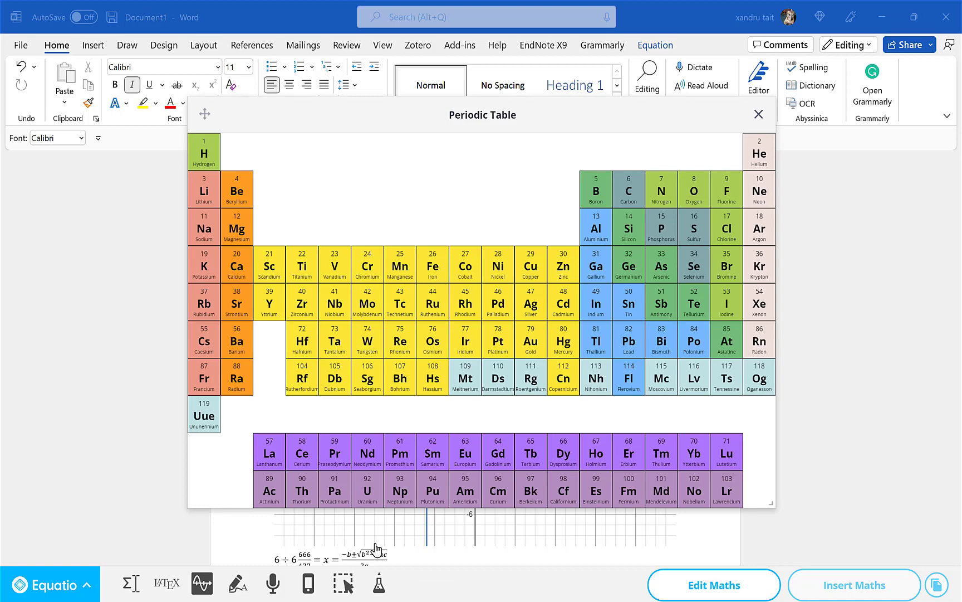
left_click(399, 379)
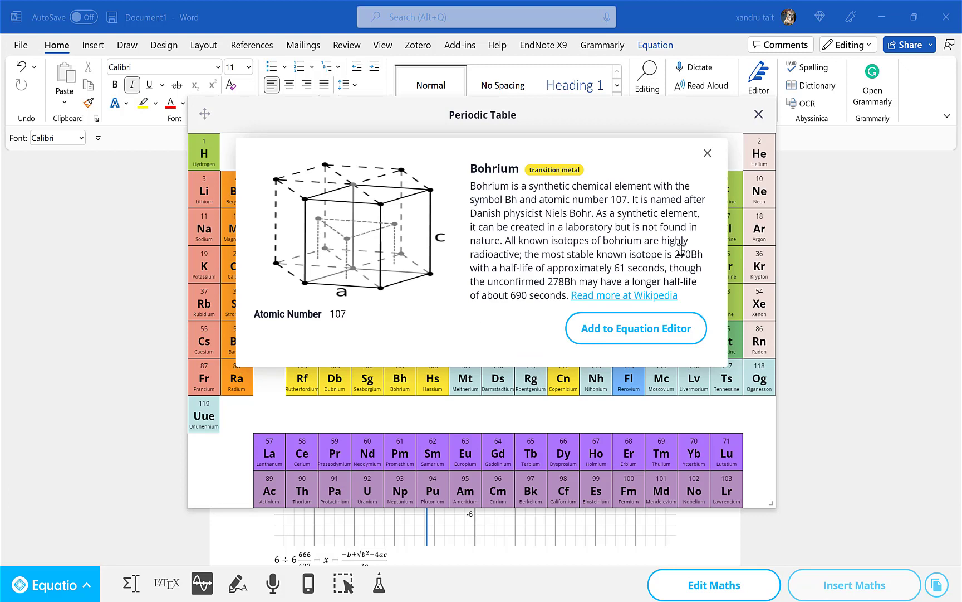
left_click(625, 334)
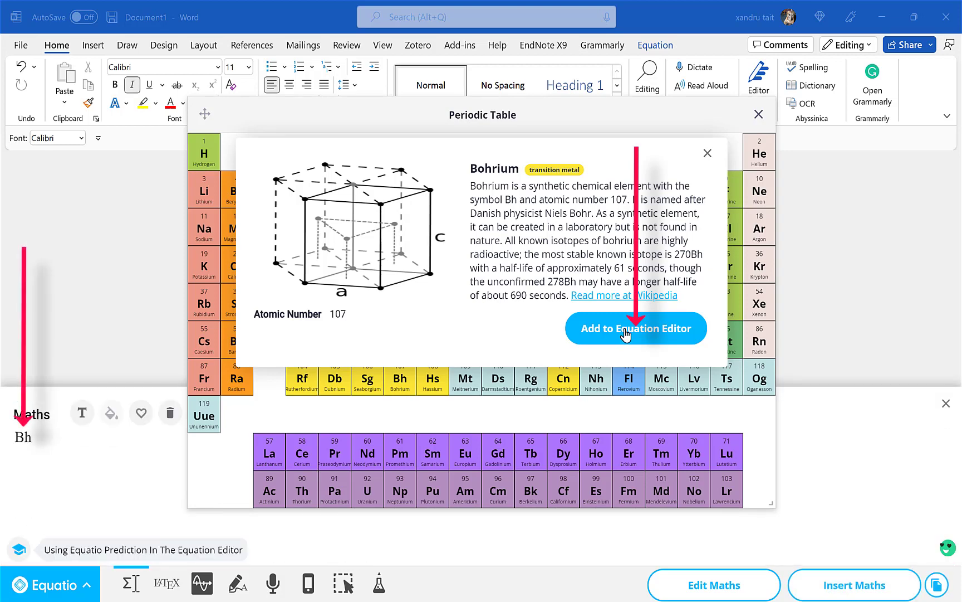
left_click(708, 153)
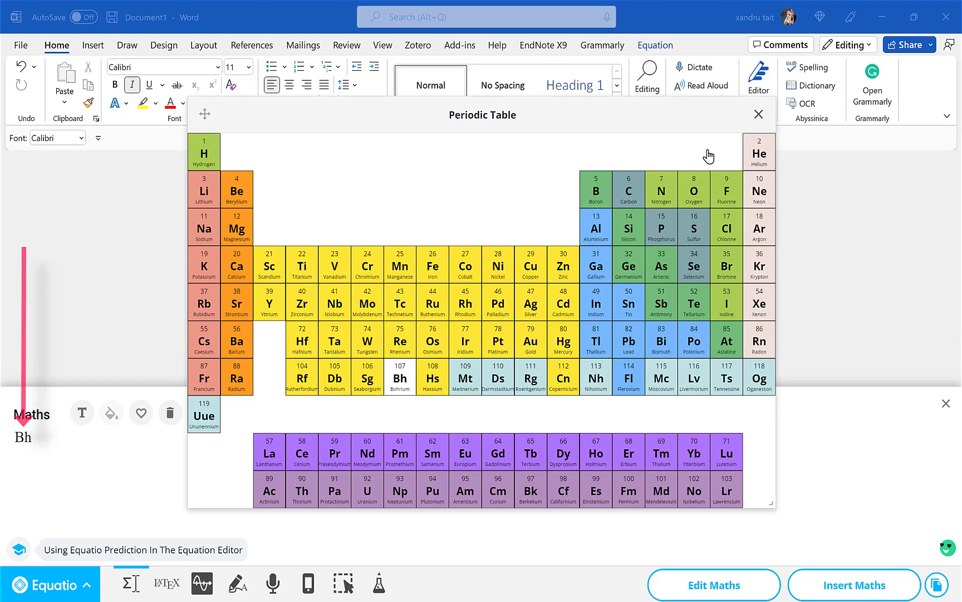
left_click(759, 115)
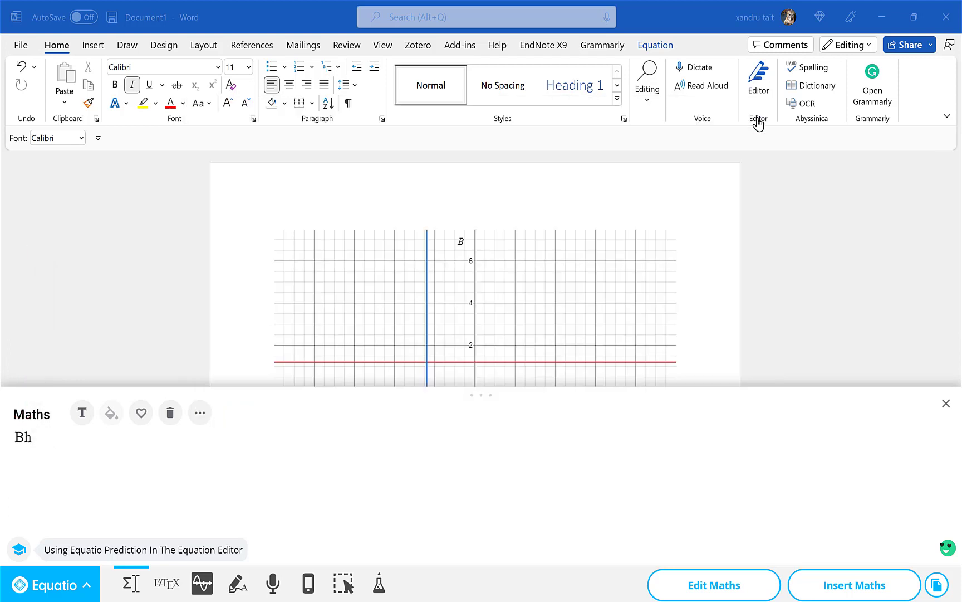
View the STEM scientific calculator and close it
left_click(379, 583)
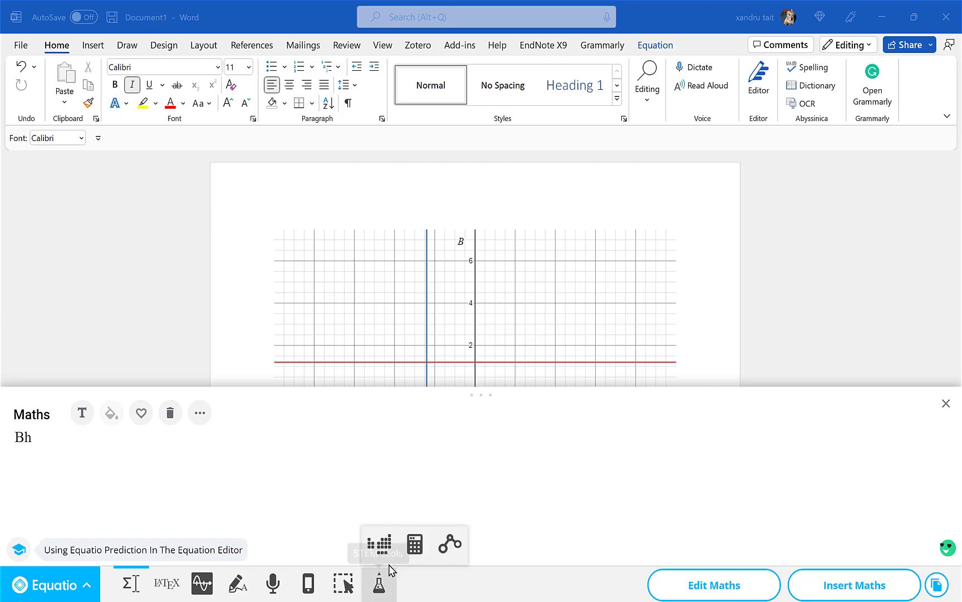
left_click(413, 545)
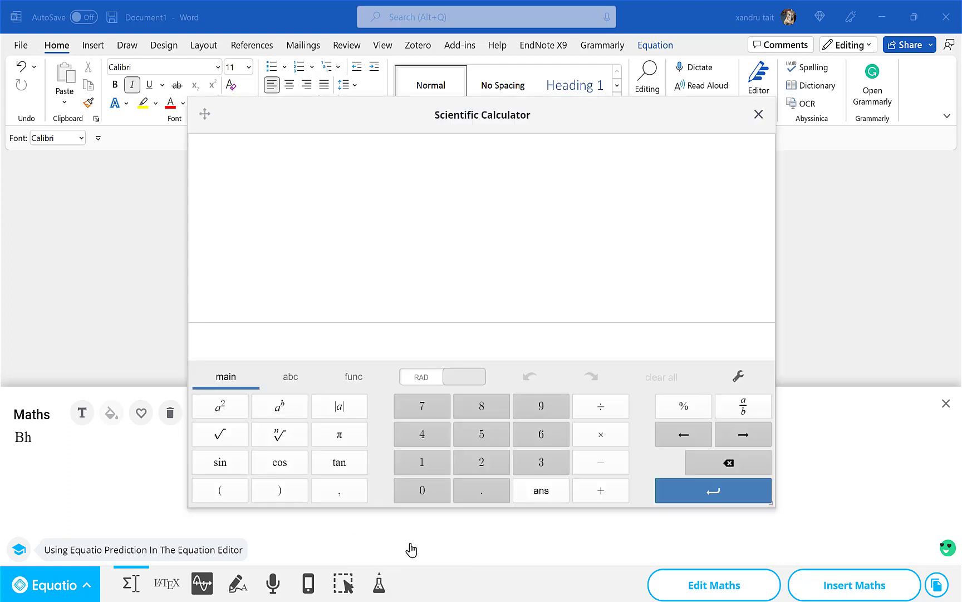
left_click(759, 115)
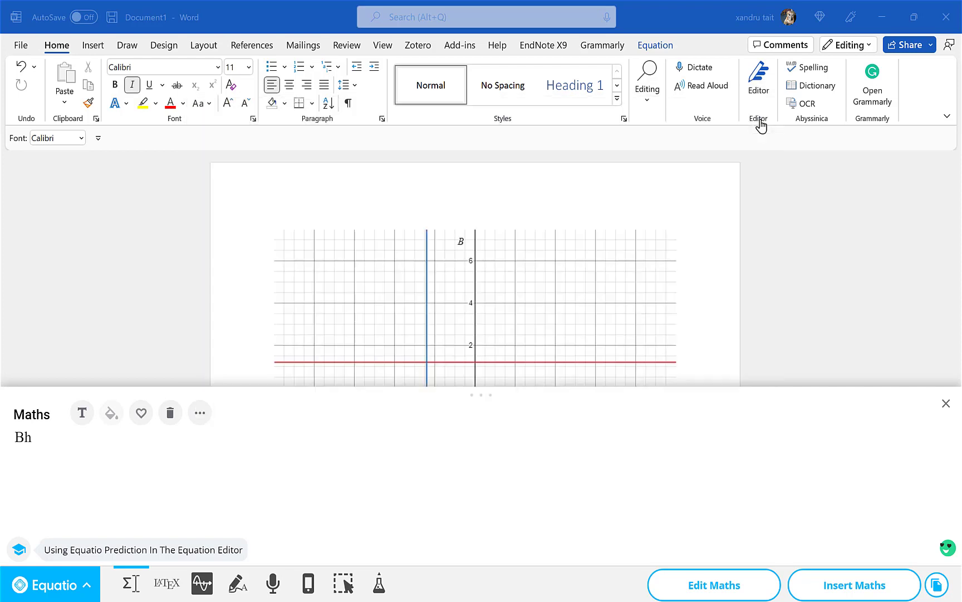
Open the Molecular Viewer and search by name for ch
left_click(379, 584)
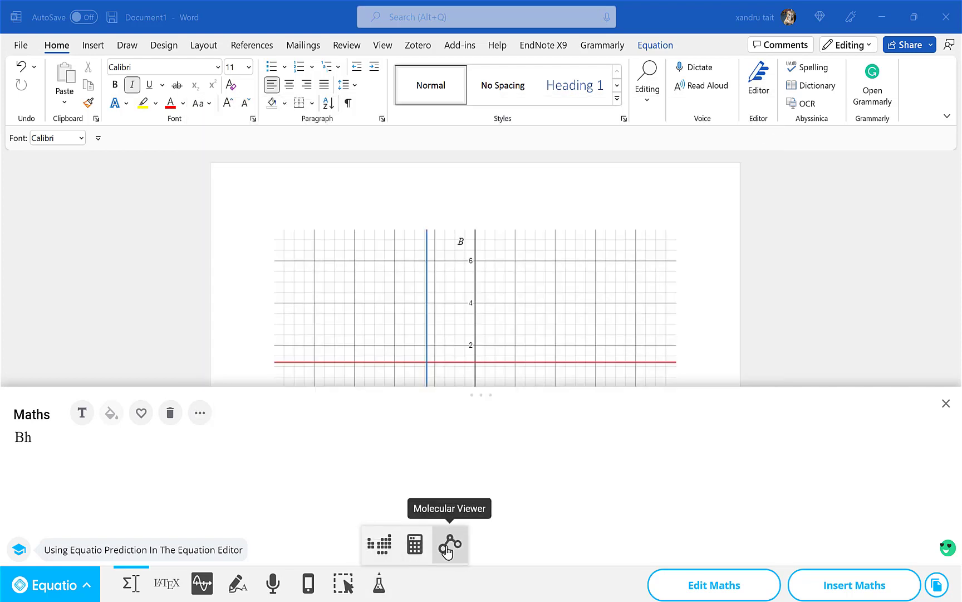
left_click(449, 545)
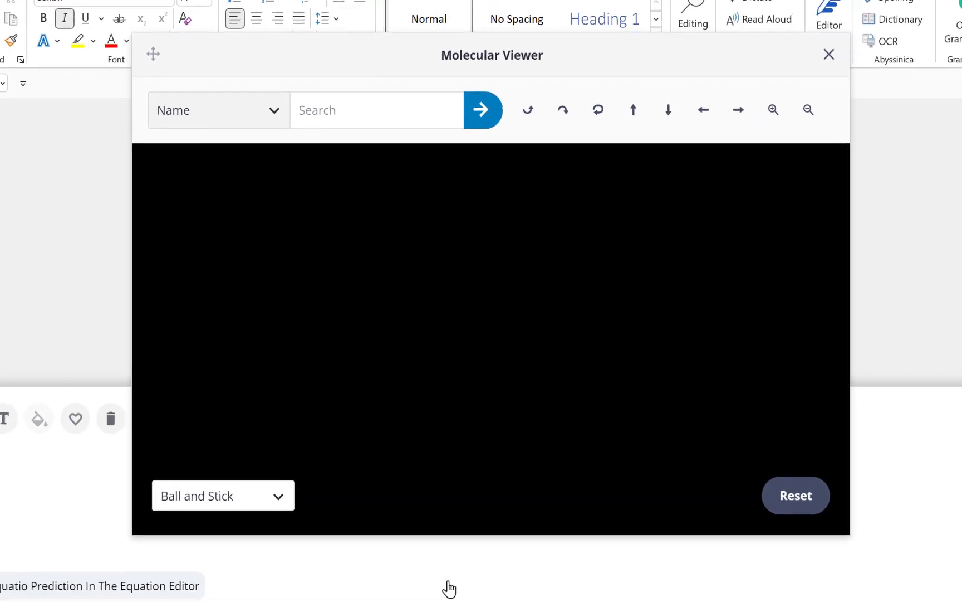
left_click(350, 119)
type("ch")
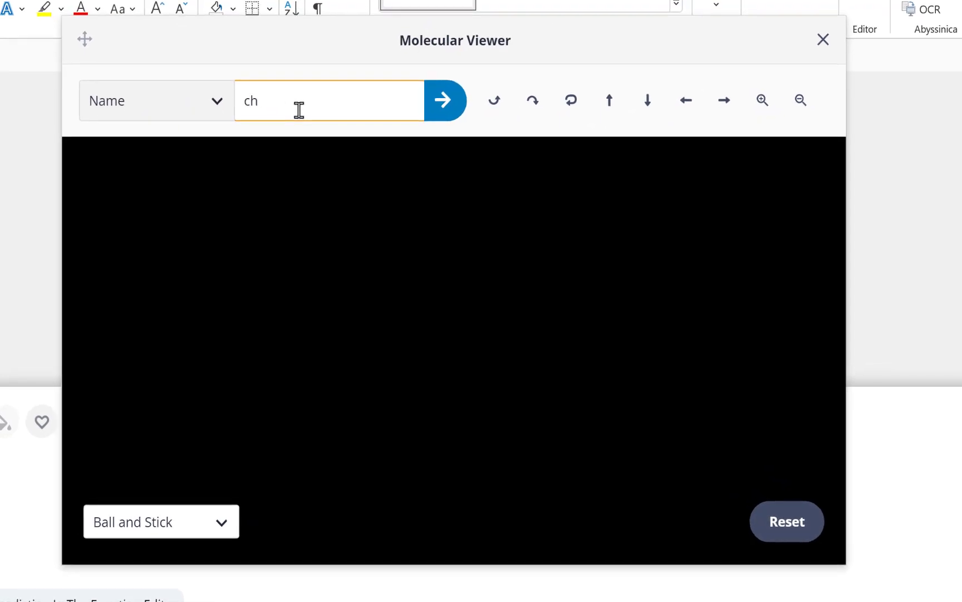
left_click(443, 113)
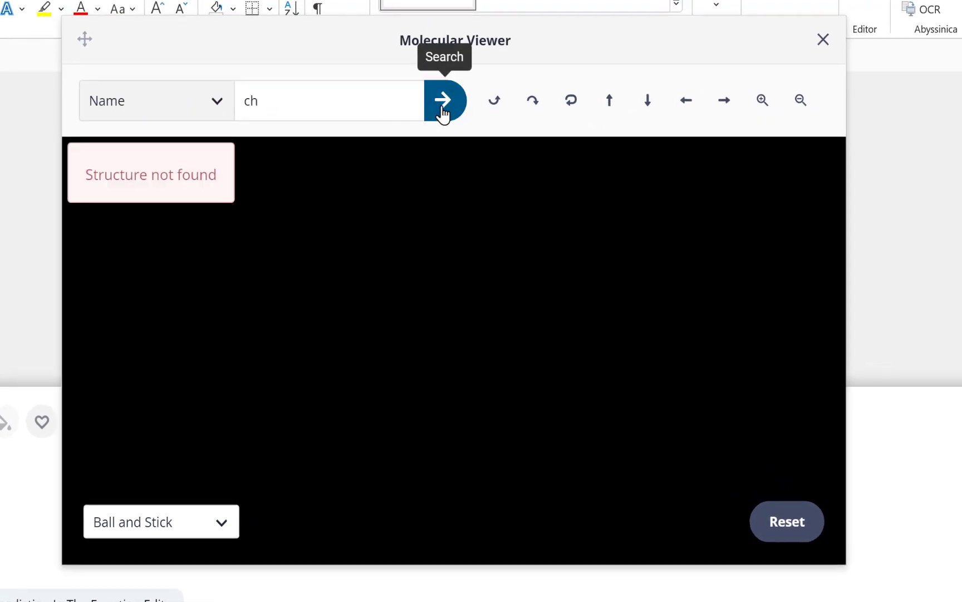
Look up chemcarb in the Molecular Viewer, view its ball-and-stick structure, and close the viewer
left_click(298, 103)
type("e")
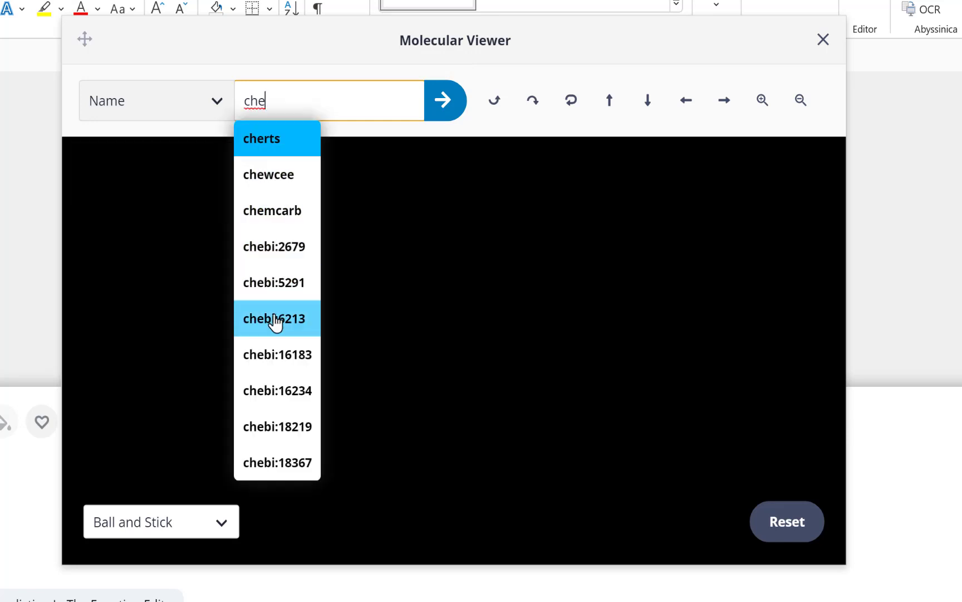
left_click(273, 212)
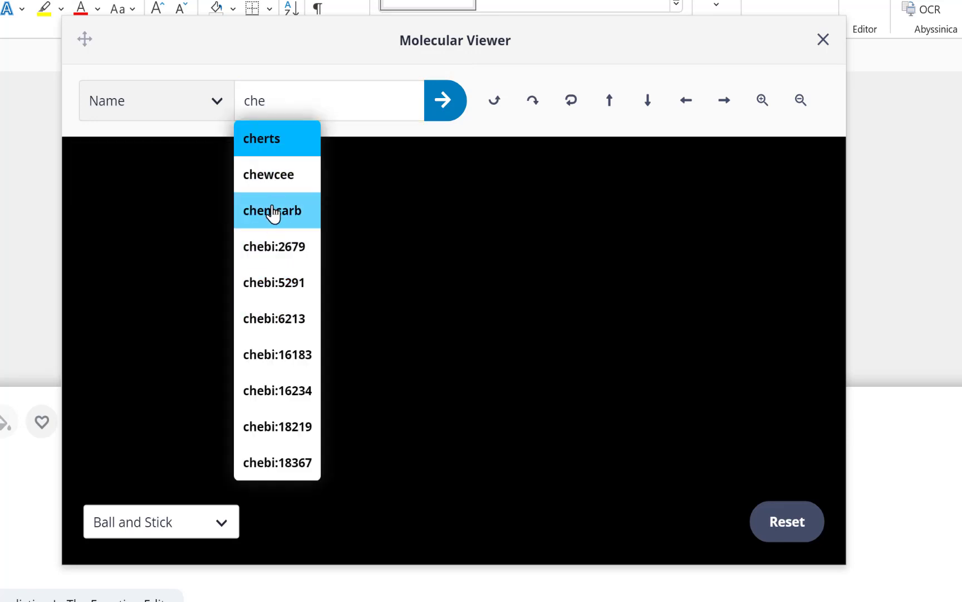
left_click(444, 113)
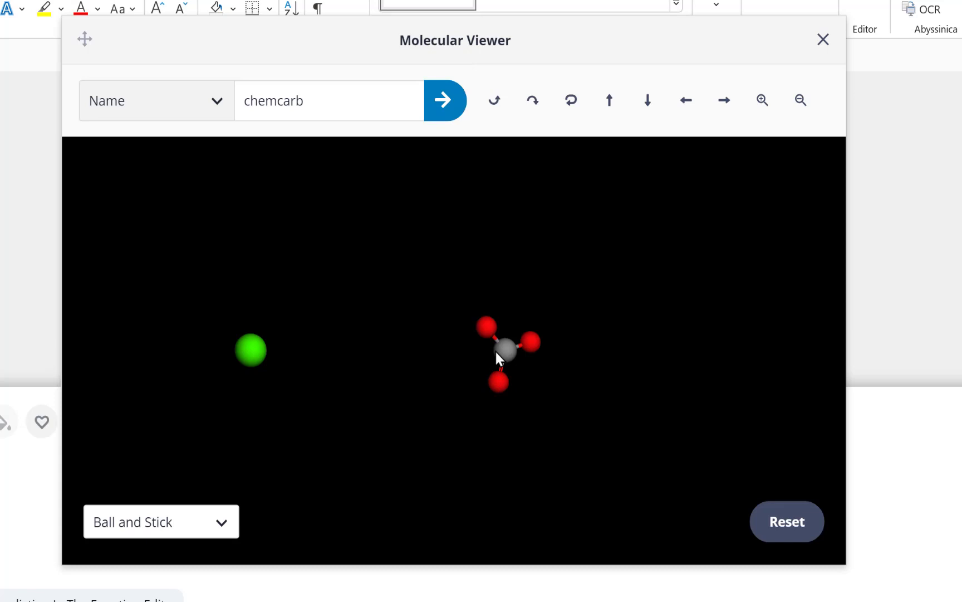
left_click(823, 40)
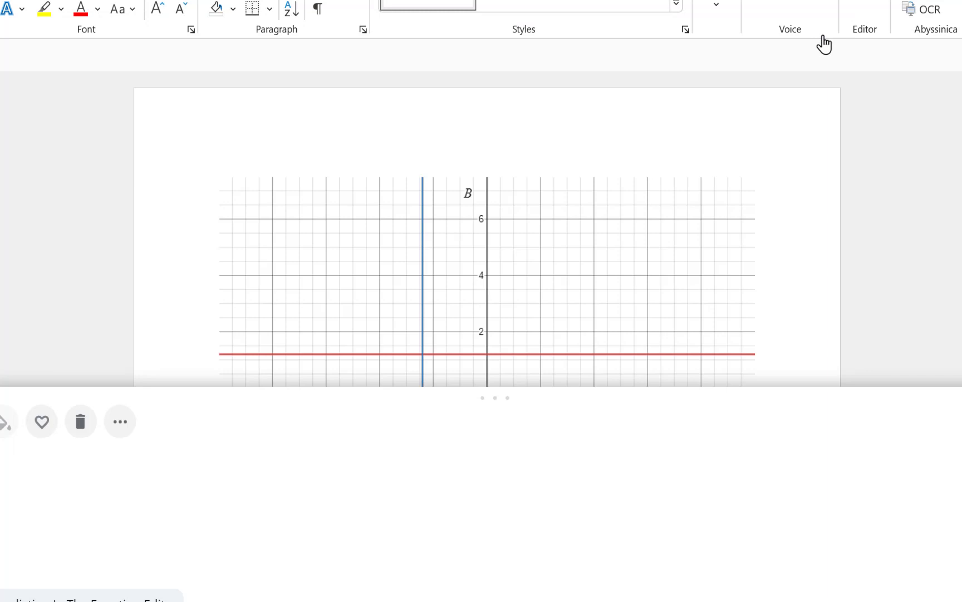